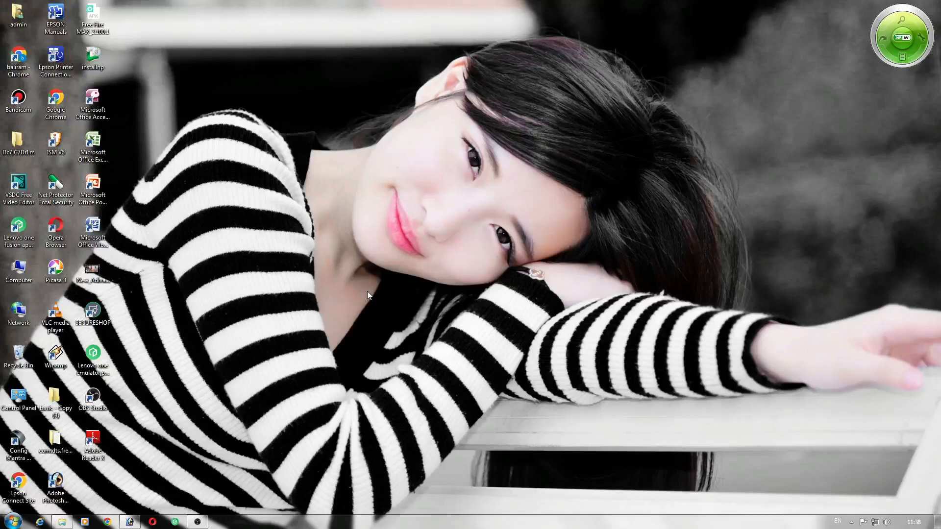
# Switch to Adobe Photoshop and maximize the open photo of the seated woman.
pyautogui.click(130, 521)
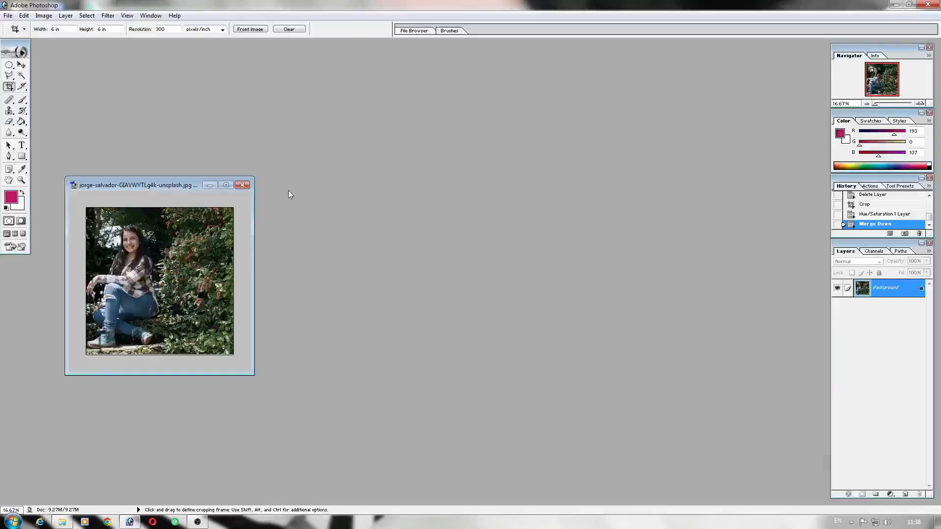
pyautogui.click(226, 186)
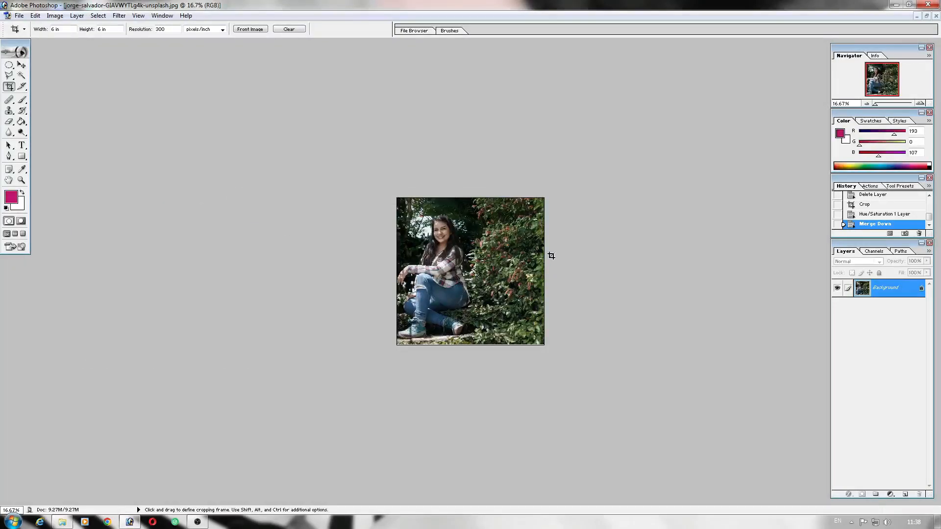
pyautogui.scroll(-2, 551, 255)
pyautogui.scroll(11, 550, 255)
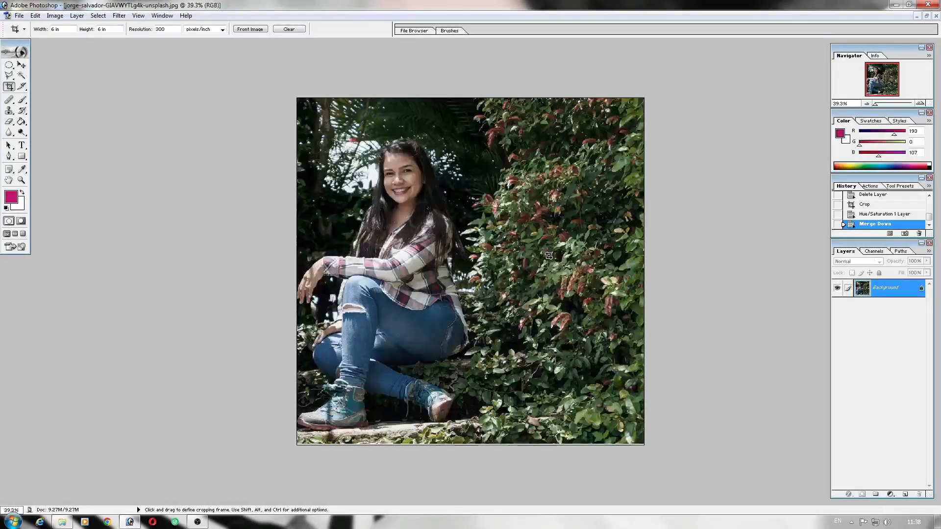
pyautogui.scroll(2, 549, 256)
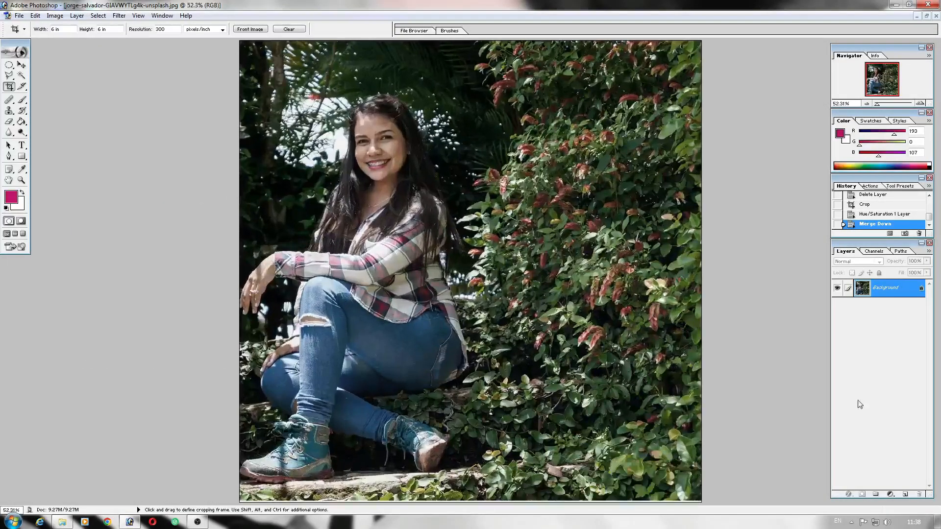
# Duplicate the Background layer as "Background copy" in the same document.
pyautogui.rightClick(880, 289)
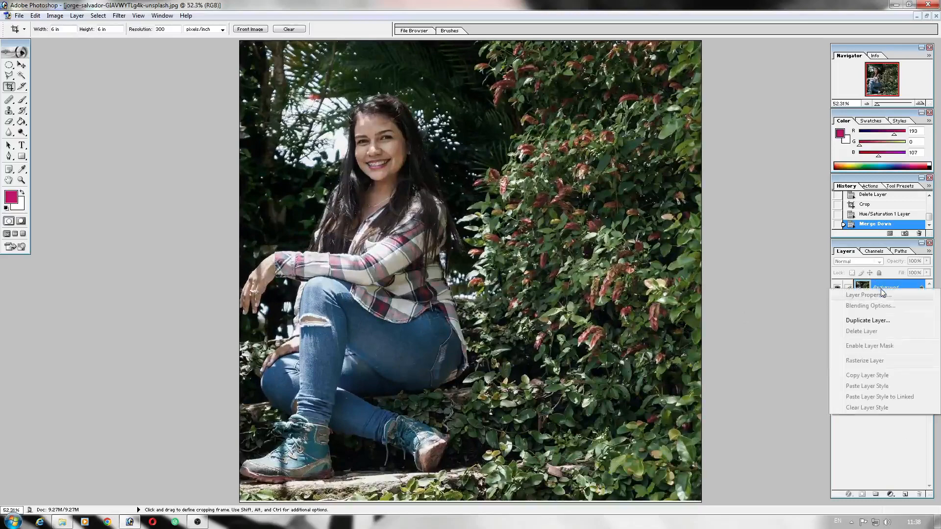
pyautogui.click(871, 322)
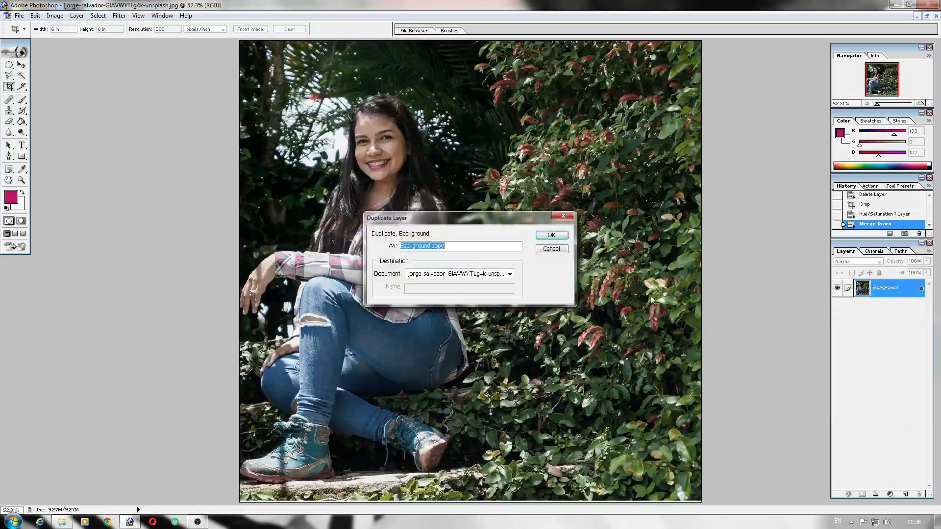
pyautogui.click(552, 236)
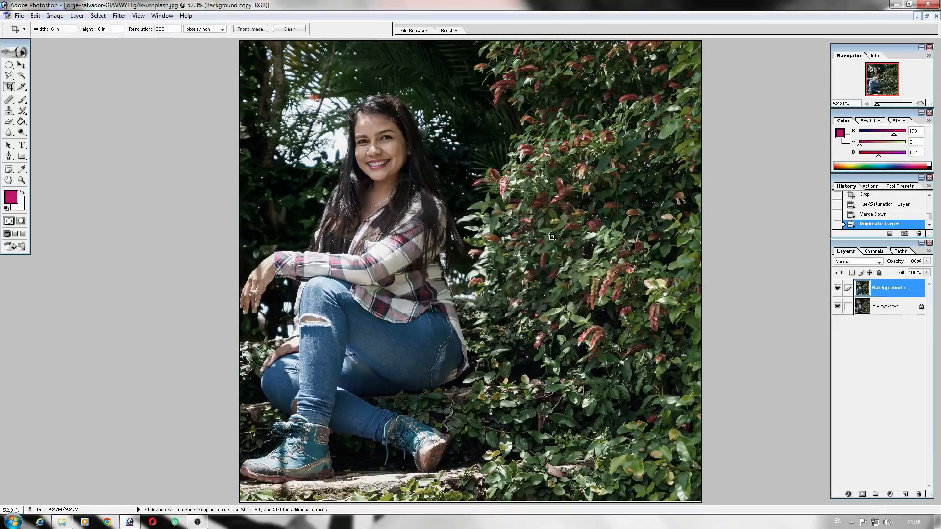
# Add a Hue/Saturation adjustment layer above the Background copy and raise the Yellows saturation to about +65.
pyautogui.click(890, 495)
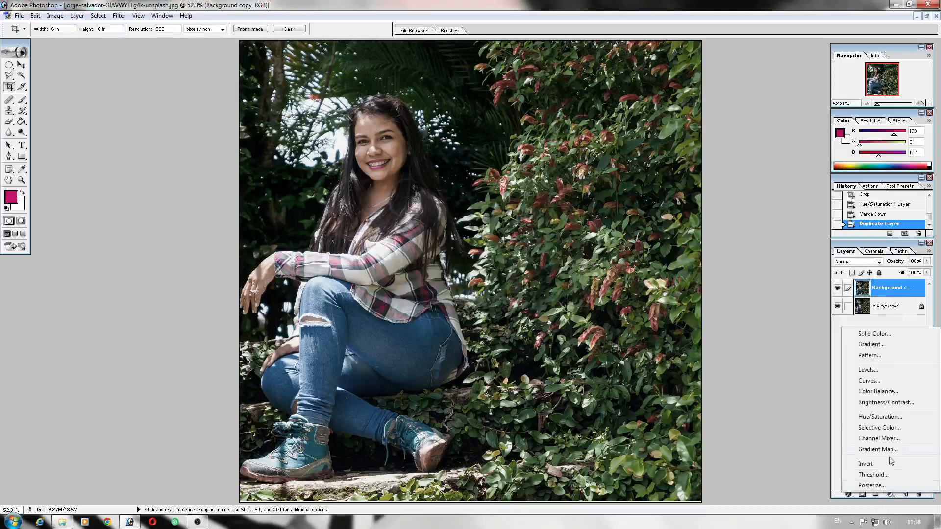
pyautogui.click(880, 417)
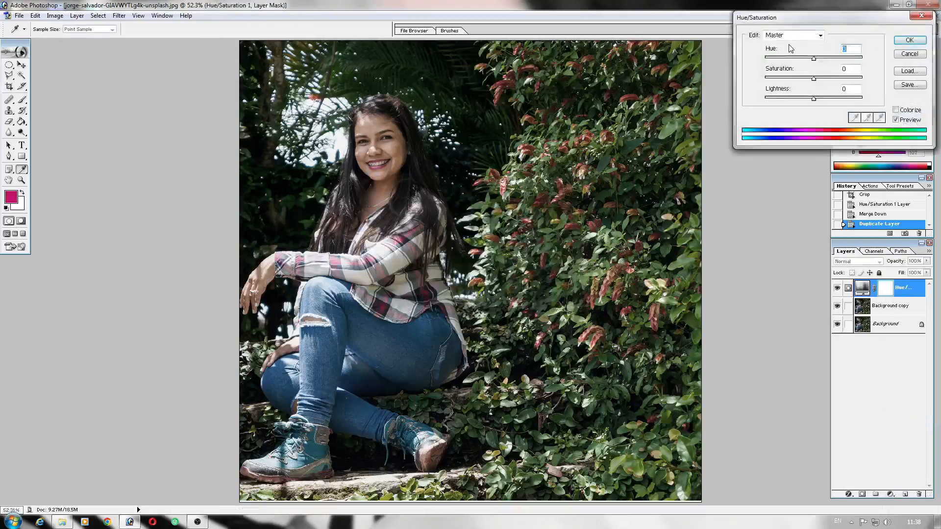
pyautogui.click(785, 36)
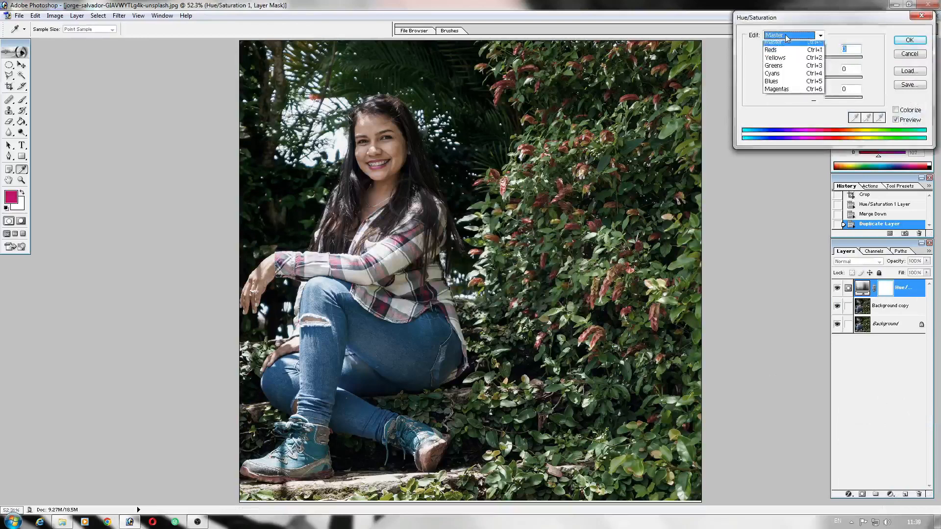
pyautogui.click(783, 61)
pyautogui.moveTo(813, 78); pyautogui.dragTo(847, 83)
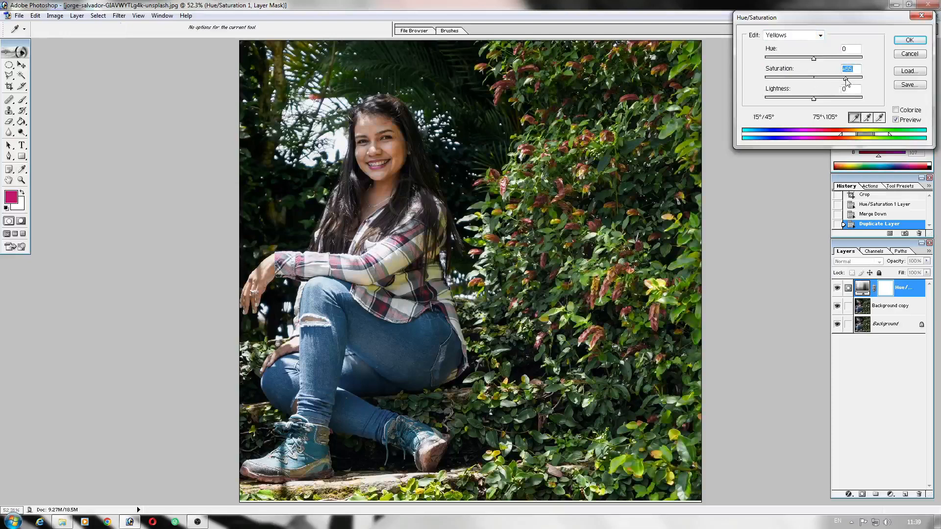
# Raise the Greens saturation to +55 in the Hue/Saturation adjustment.
pyautogui.click(791, 39)
pyautogui.click(783, 69)
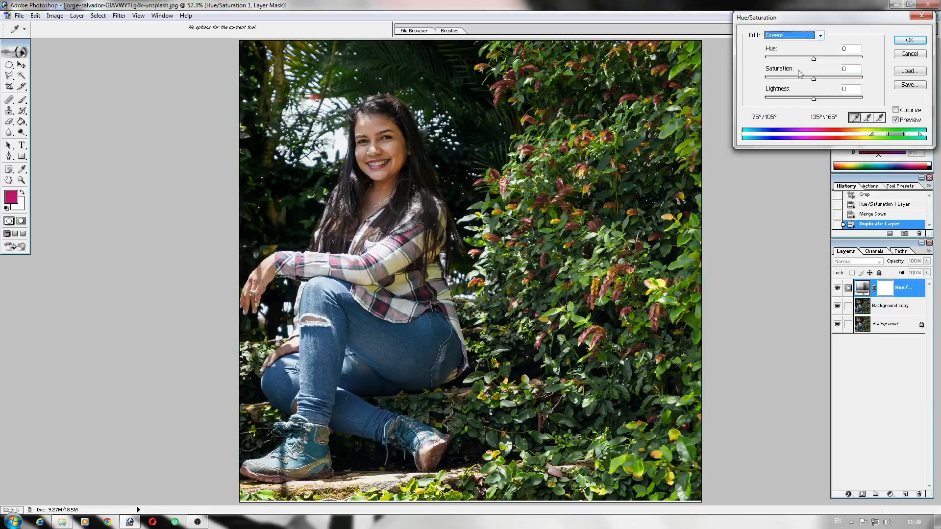
pyautogui.moveTo(823, 79); pyautogui.dragTo(834, 81)
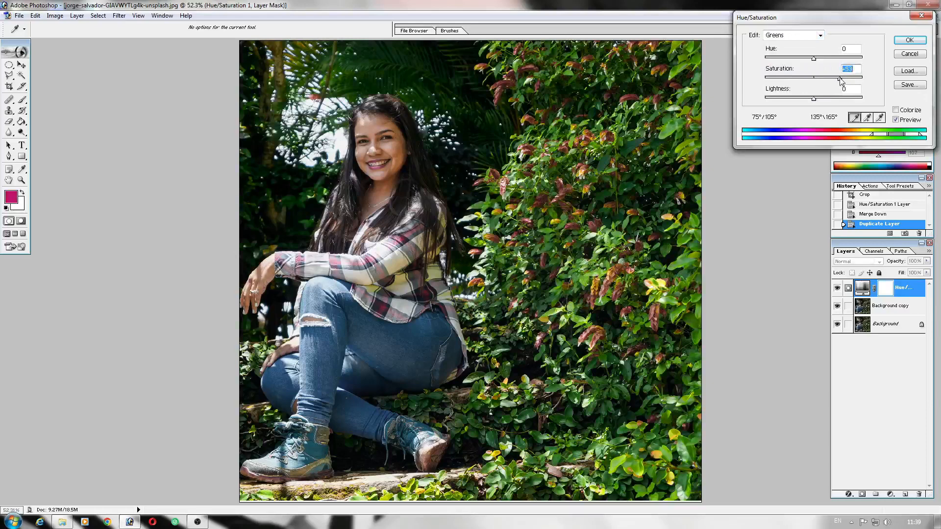
# Raise the Reds saturation to +45 and merge the Hue/Saturation adjustment down into the Background copy layer.
pyautogui.click(785, 38)
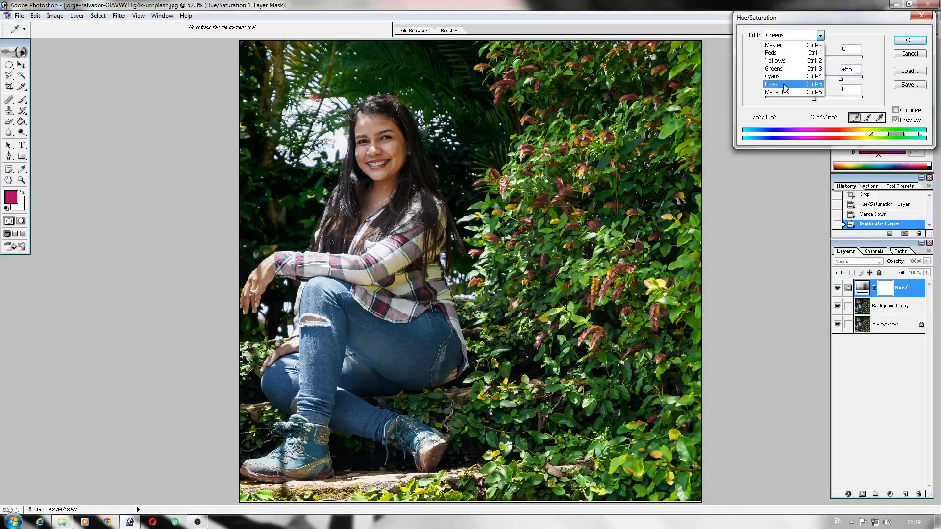
pyautogui.click(785, 53)
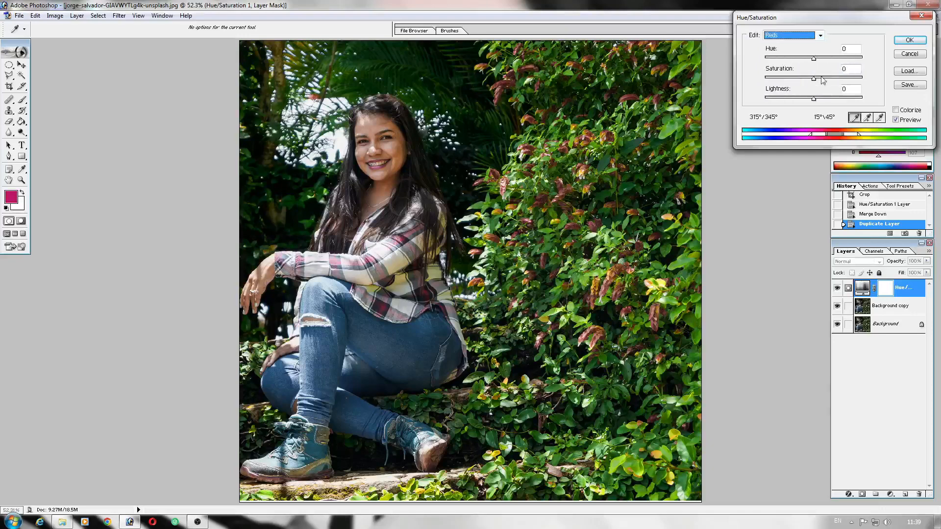
pyautogui.moveTo(825, 79); pyautogui.dragTo(836, 80)
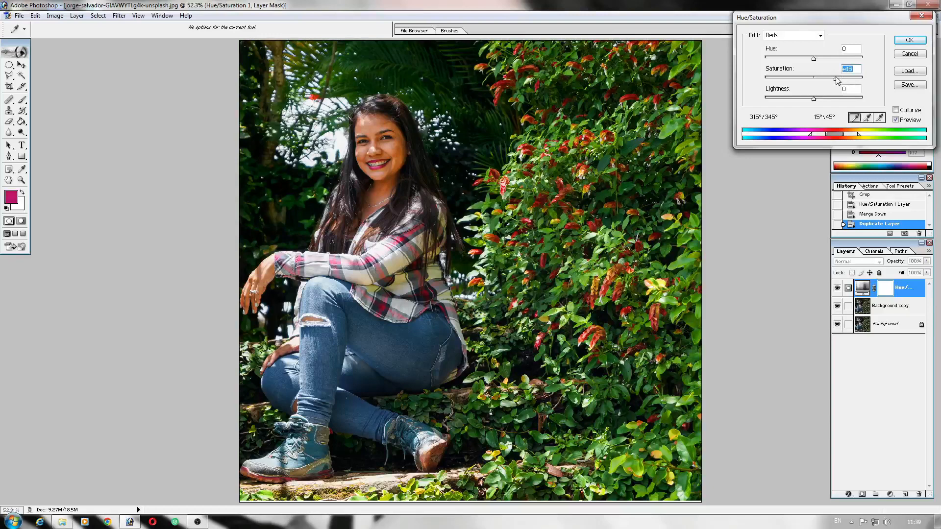
pyautogui.click(797, 35)
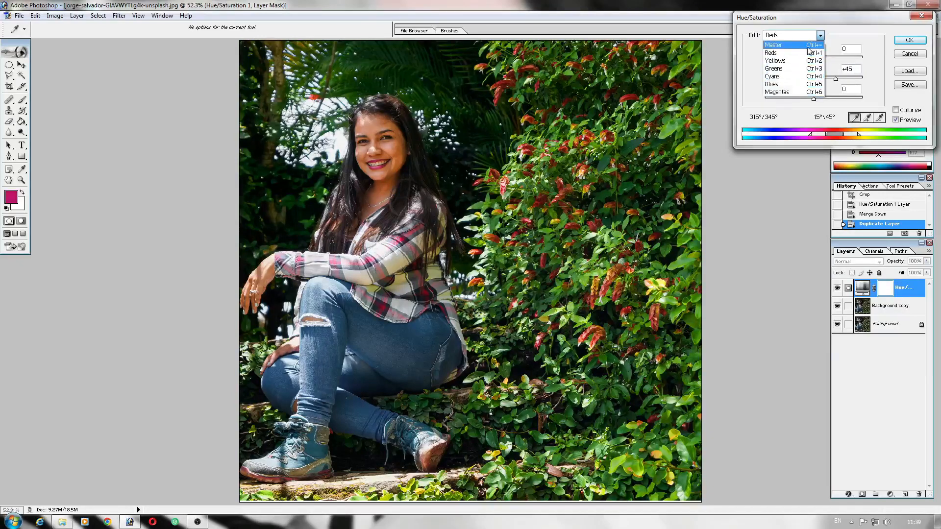
pyautogui.click(825, 18)
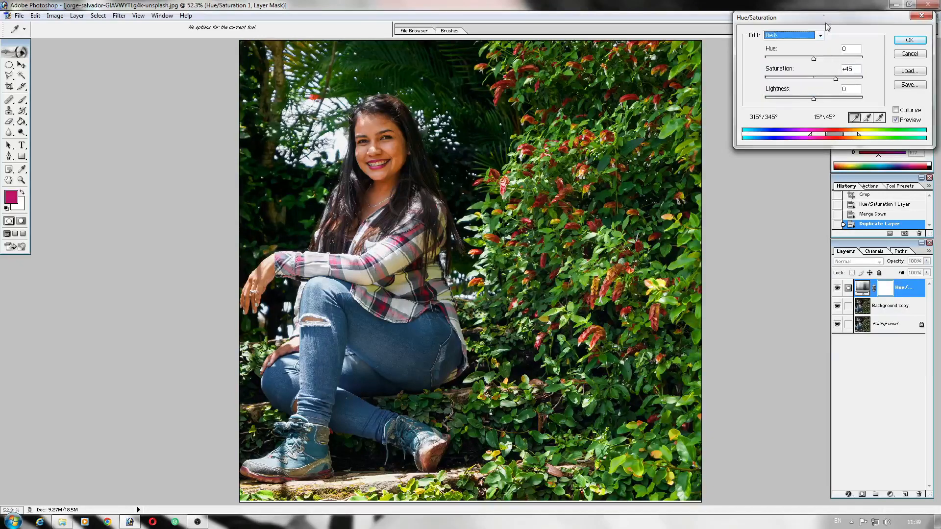
pyautogui.click(910, 41)
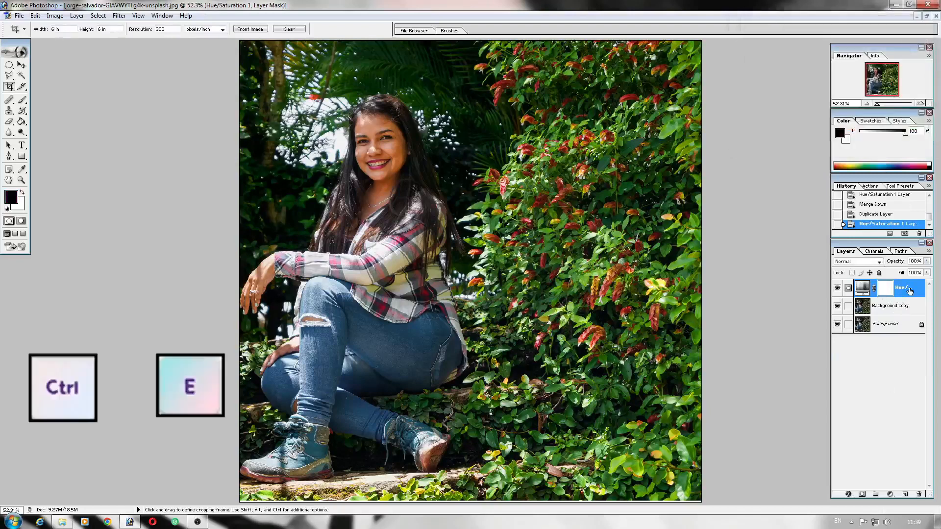
pyautogui.hotkey('ctrl', 'e')
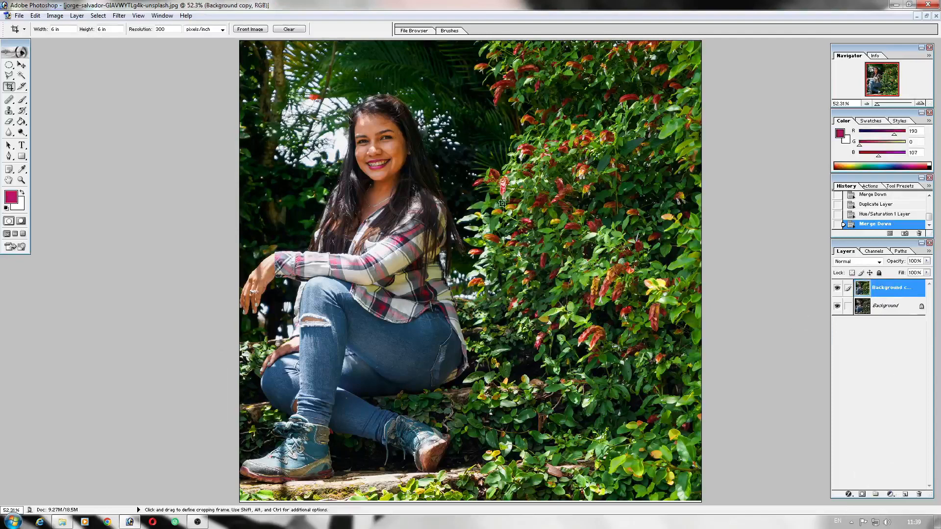
# Apply the GREYCstoration noise filter to the Background copy layer, checking its preview across the face and foliage.
pyautogui.click(120, 16)
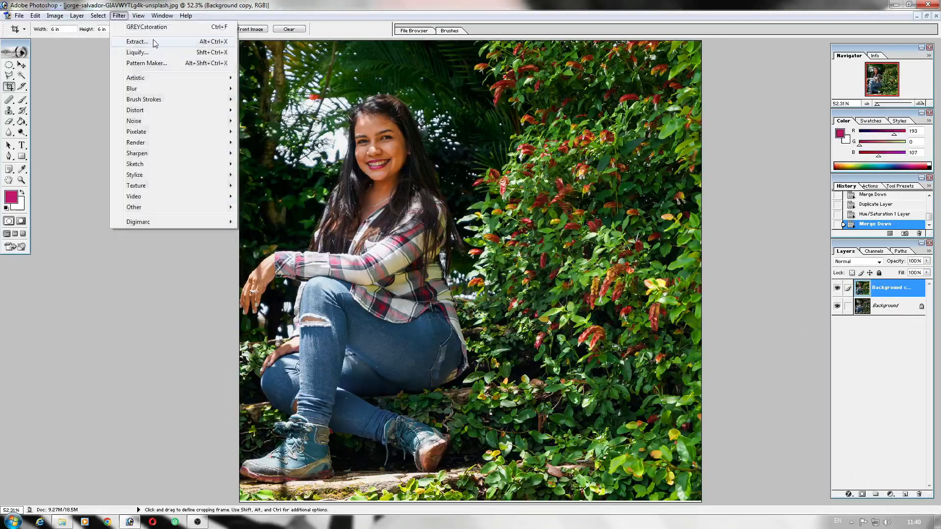
pyautogui.moveTo(203, 88)
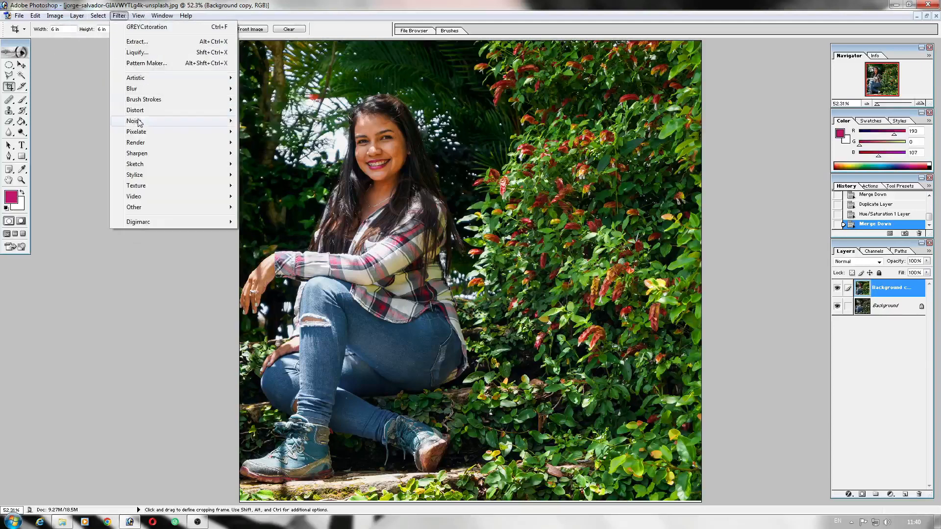
pyautogui.moveTo(156, 121)
pyautogui.click(282, 154)
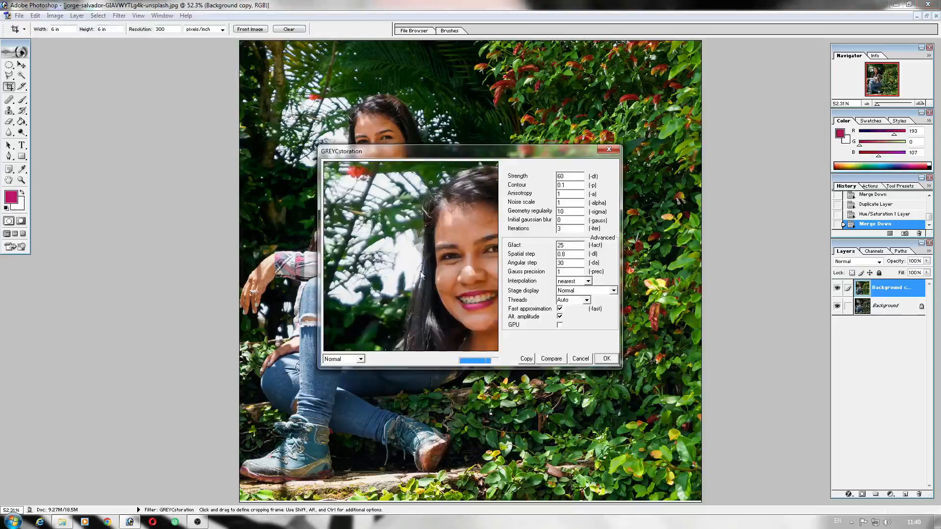
pyautogui.moveTo(447, 291); pyautogui.dragTo(361, 259)
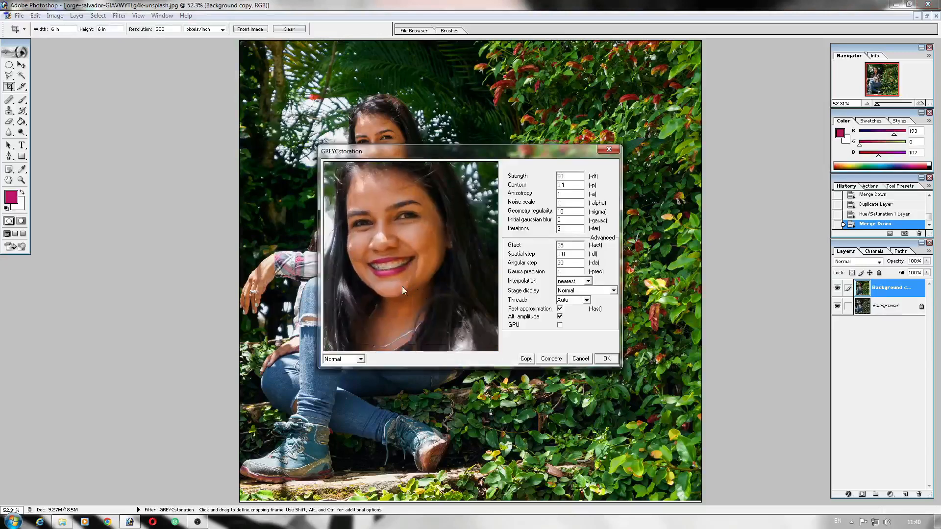
pyautogui.moveTo(402, 287); pyautogui.dragTo(355, 212)
pyautogui.moveTo(439, 291); pyautogui.dragTo(349, 188)
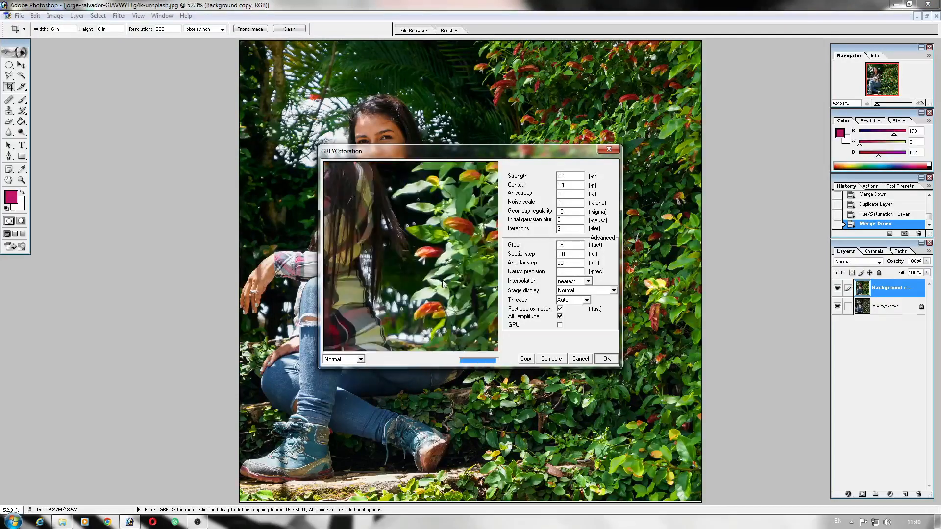
pyautogui.moveTo(452, 283); pyautogui.dragTo(375, 268)
pyautogui.moveTo(448, 290); pyautogui.dragTo(388, 291)
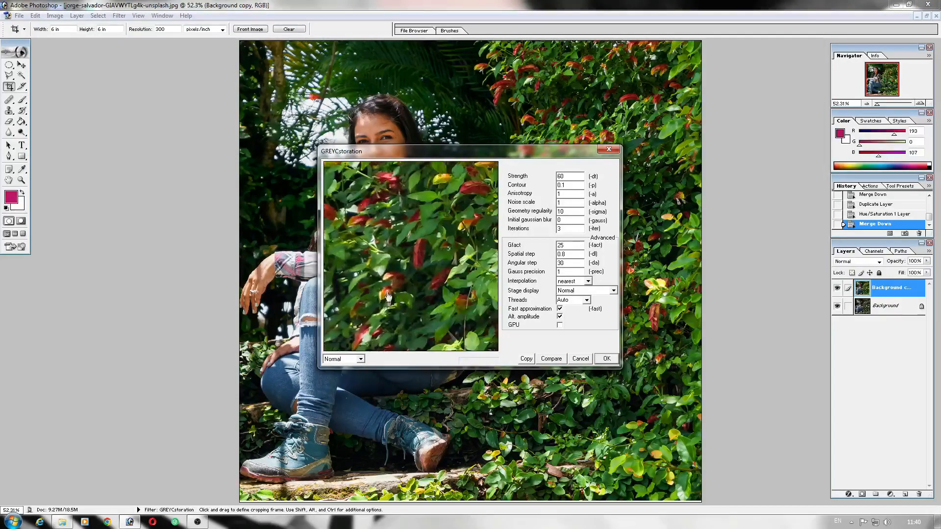
pyautogui.click(606, 359)
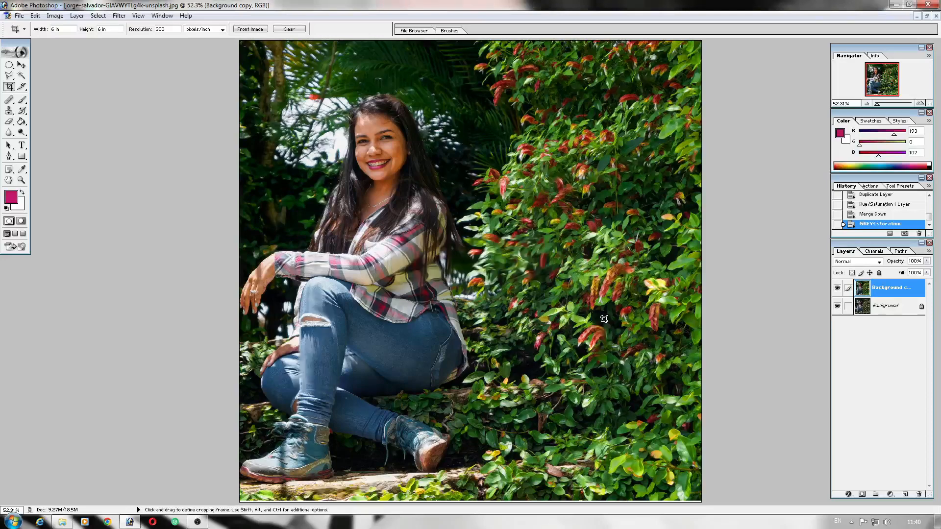
# Add a layer mask to the filtered Background copy layer.
pyautogui.scroll(-4, 446, 341)
pyautogui.scroll(4, 446, 341)
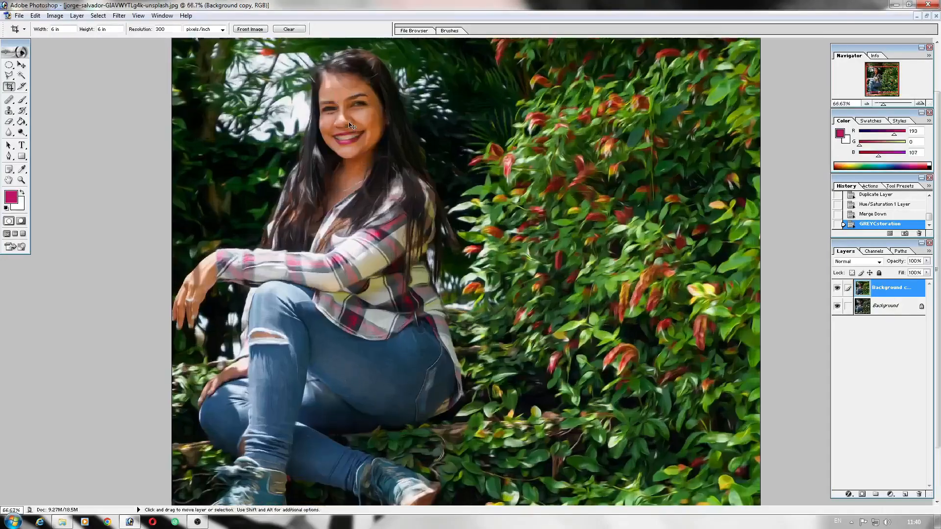
pyautogui.scroll(5, 323, 133)
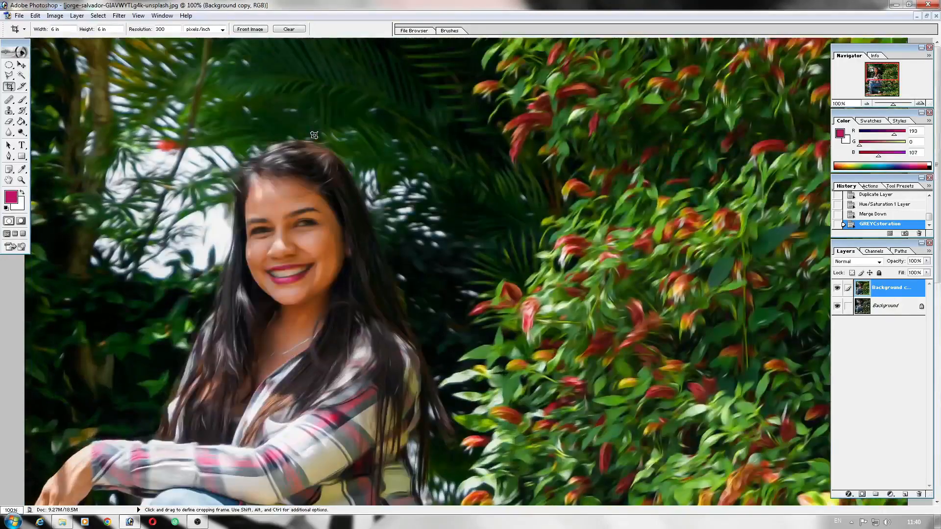
pyautogui.click(861, 495)
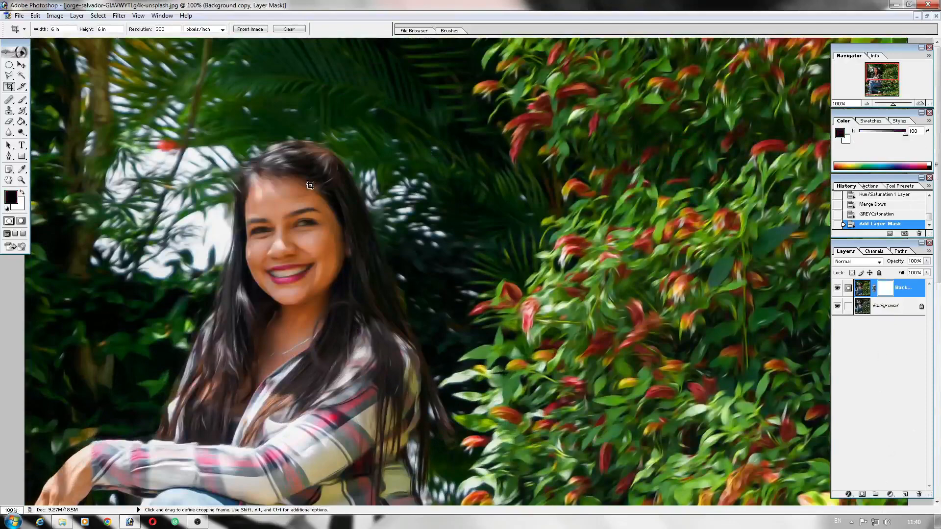
# Mask out the effects on the woman's face by painting black on the layer mask with an 80 px brush.
pyautogui.click(22, 100)
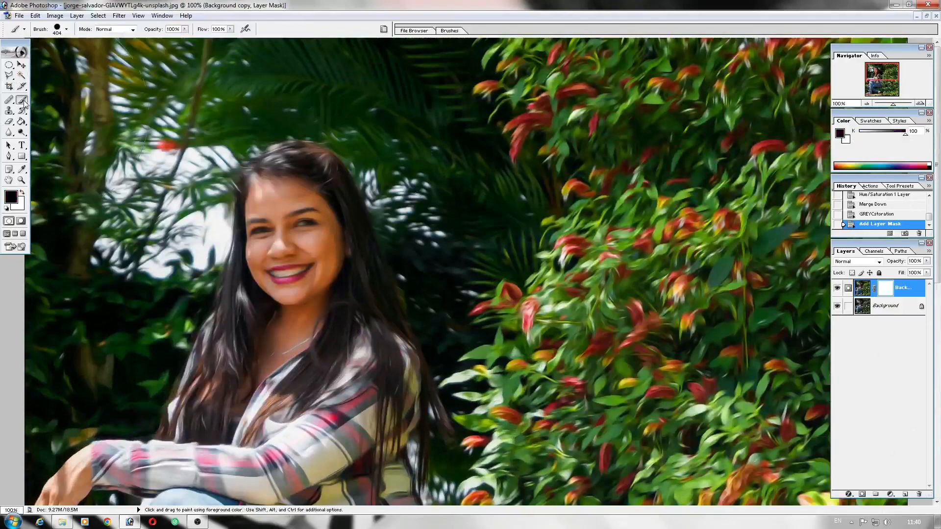
pyautogui.click(67, 30)
pyautogui.write('80')
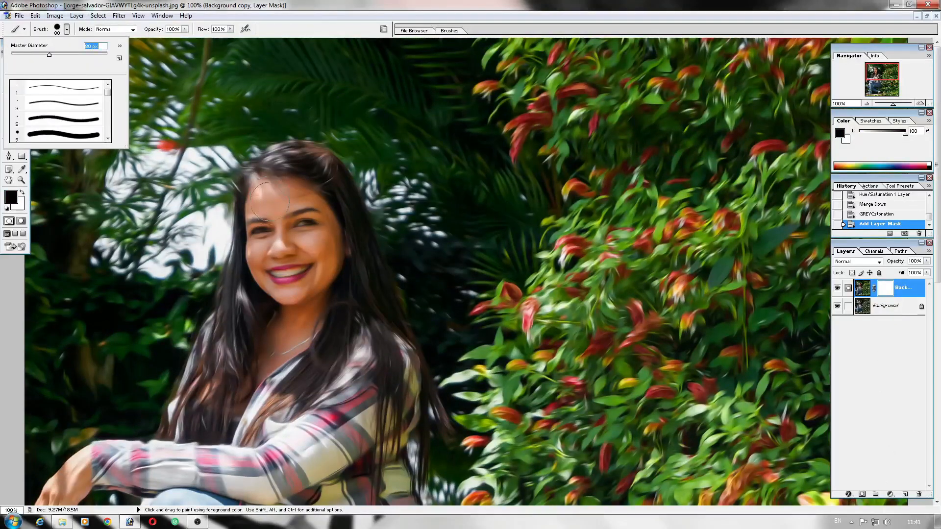
pyautogui.moveTo(270, 202)
pyautogui.mouseDown()
pyautogui.moveTo(273, 225)
pyautogui.moveTo(267, 192)
pyautogui.moveTo(301, 204)
pyautogui.moveTo(326, 239)
pyautogui.moveTo(321, 272)
pyautogui.moveTo(304, 284)
pyautogui.moveTo(282, 248)
pyautogui.mouseUp()
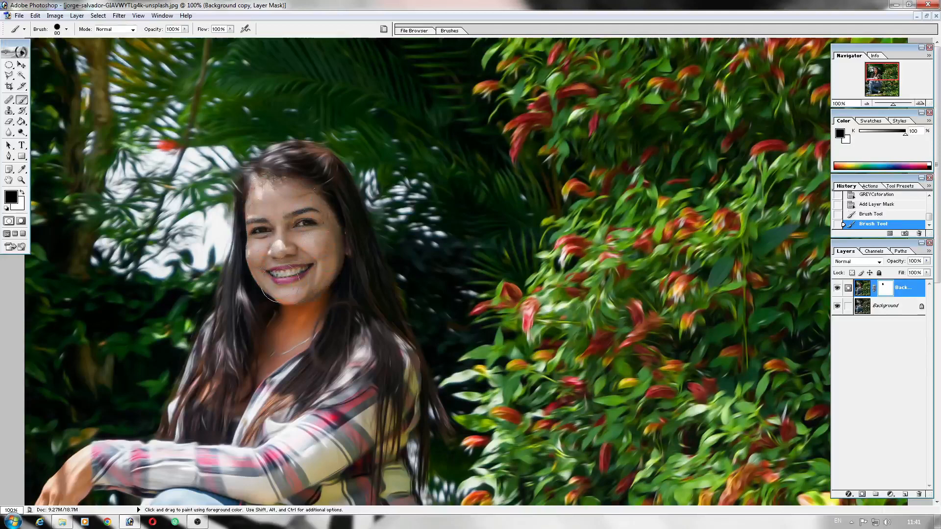
pyautogui.moveTo(280, 287); pyautogui.dragTo(277, 296)
# Reduce the brush to 59 px and paint black on the mask over the woman's neck and upper chest.
pyautogui.click(66, 29)
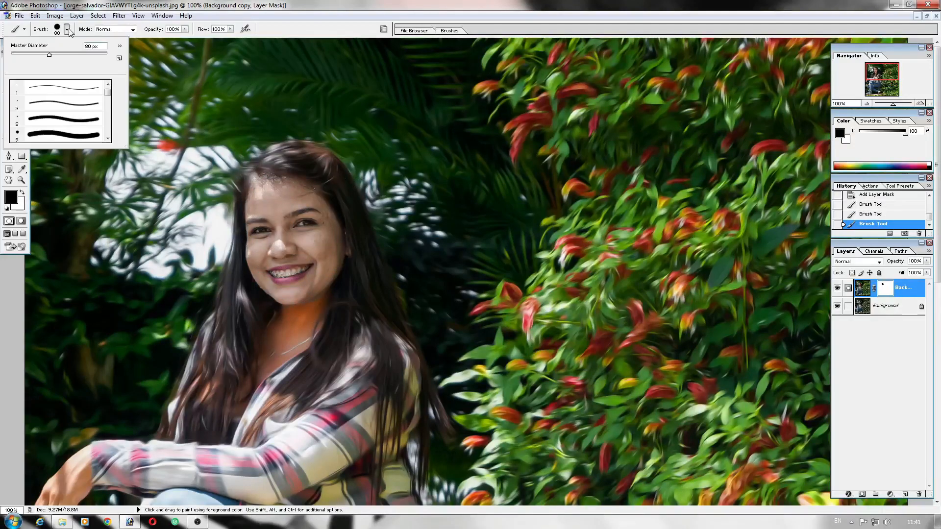
pyautogui.moveTo(43, 55); pyautogui.dragTo(39, 55)
pyautogui.click(300, 313)
pyautogui.moveTo(279, 331); pyautogui.dragTo(260, 373)
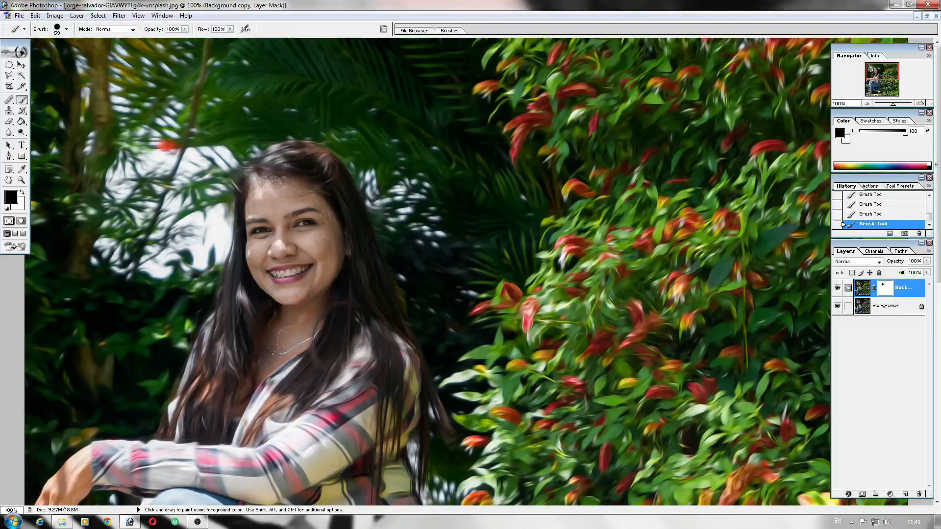
# Paint black on the layer mask over the woman's hand resting past her knee to restore its original skin.
pyautogui.scroll(-5, 274, 353)
pyautogui.scroll(-5, 294, 343)
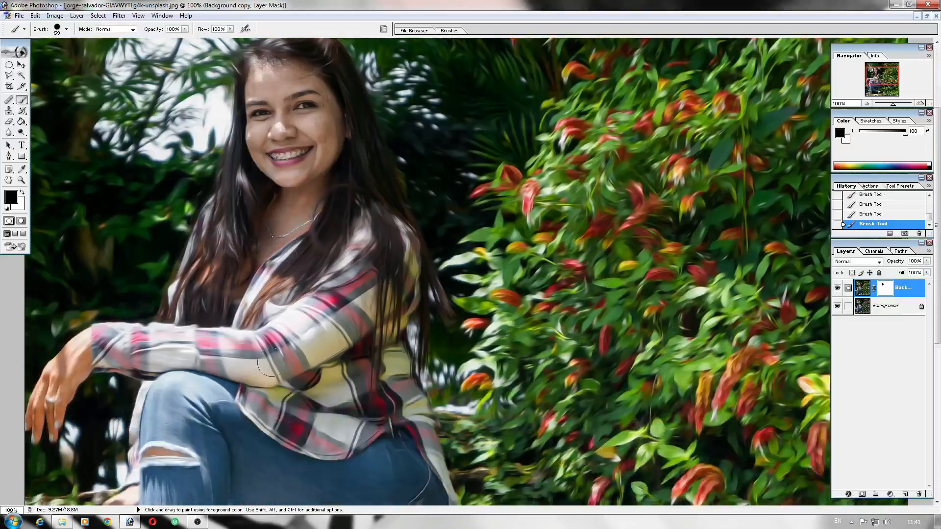
pyautogui.scroll(4, 218, 368)
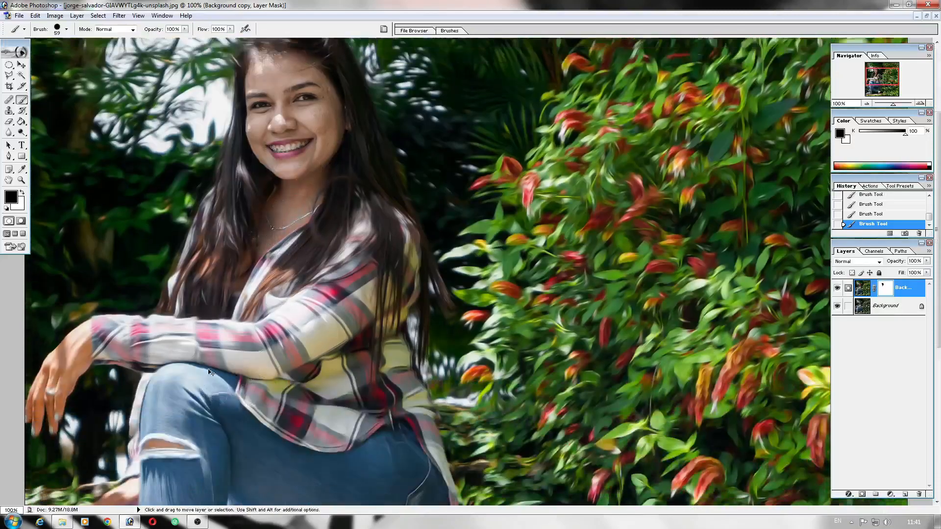
pyautogui.scroll(2, 84, 427)
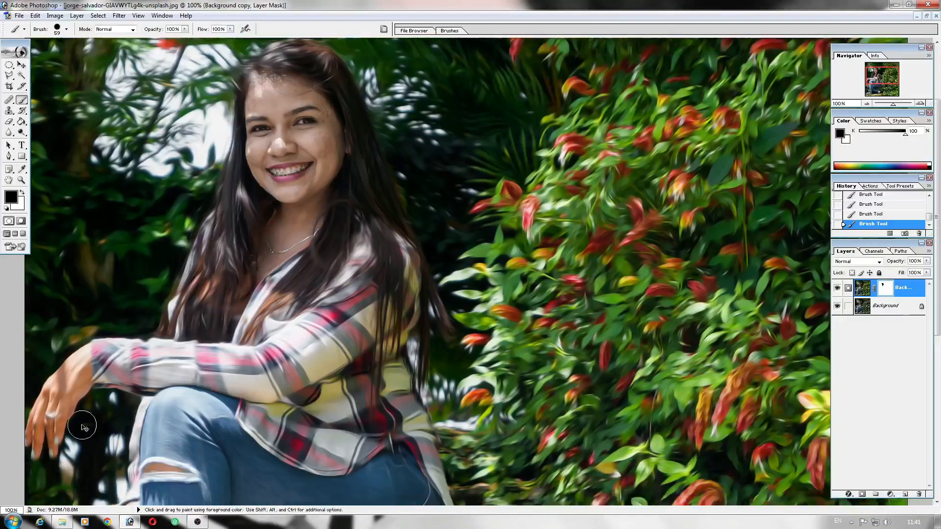
pyautogui.moveTo(37, 417)
pyautogui.mouseDown()
pyautogui.moveTo(51, 357)
pyautogui.moveTo(80, 339)
pyautogui.moveTo(74, 349)
pyautogui.moveTo(87, 367)
pyautogui.moveTo(73, 350)
pyautogui.mouseUp()
pyautogui.moveTo(45, 428)
pyautogui.mouseDown()
pyautogui.moveTo(39, 394)
pyautogui.moveTo(66, 383)
pyautogui.moveTo(45, 402)
pyautogui.mouseUp()
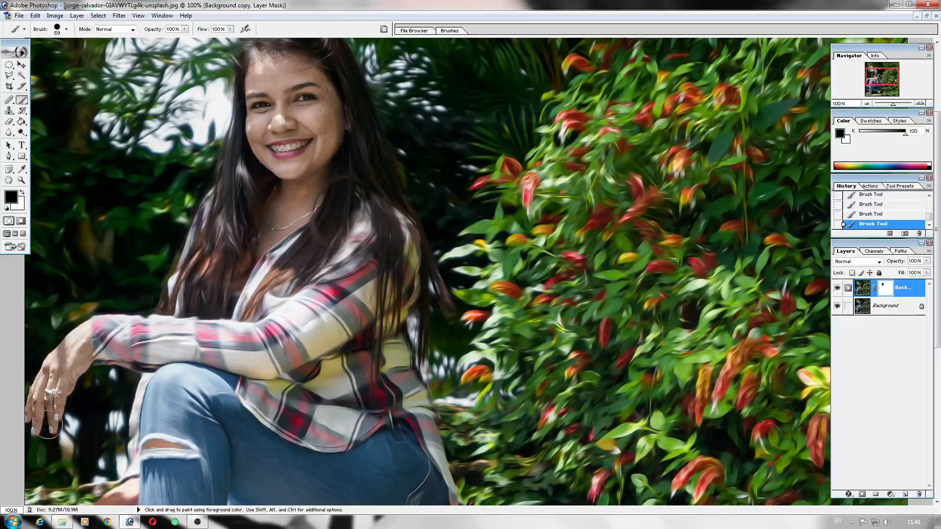
# Check the rest of the photo, view the whole image at 50%, and merge the masked Background copy down into the Background.
pyautogui.scroll(-5, 363, 348)
pyautogui.scroll(-1, 280, 353)
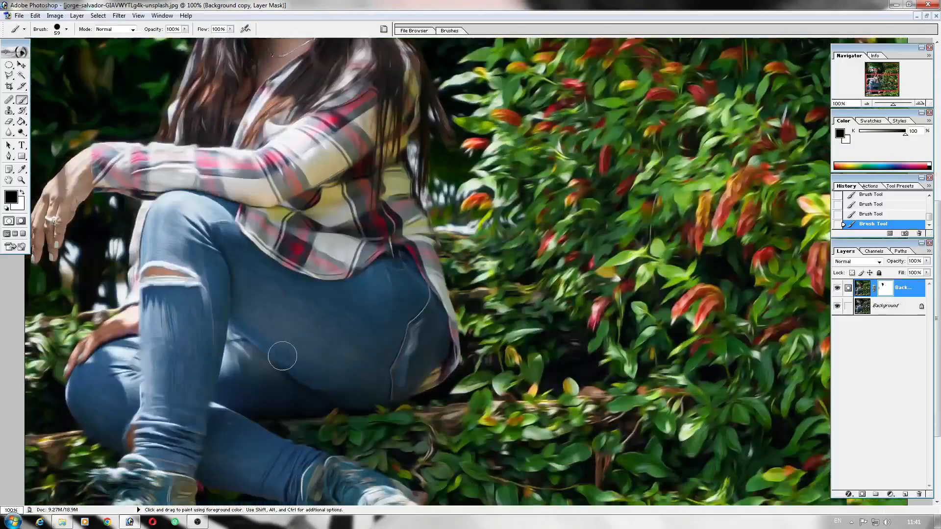
pyautogui.scroll(-2, 245, 324)
pyautogui.scroll(-1, 435, 291)
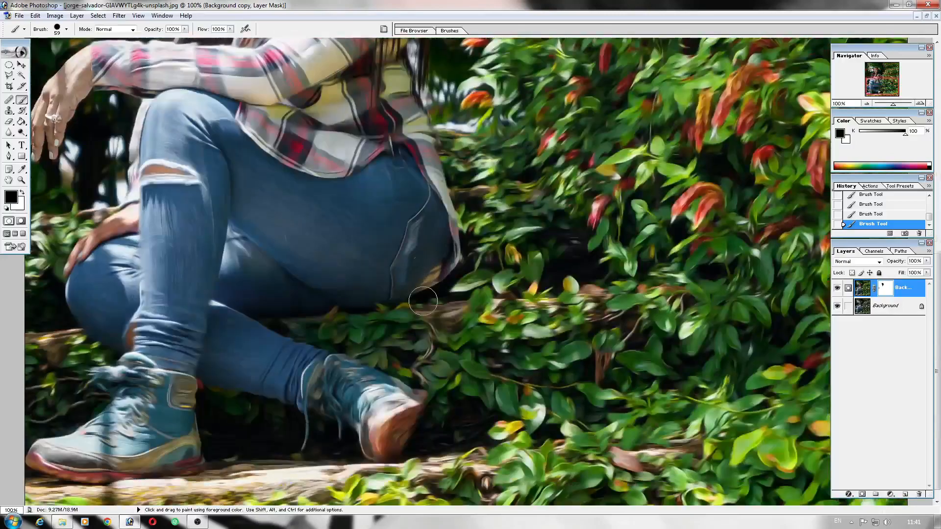
pyautogui.scroll(8, 431, 295)
pyautogui.scroll(2, 422, 301)
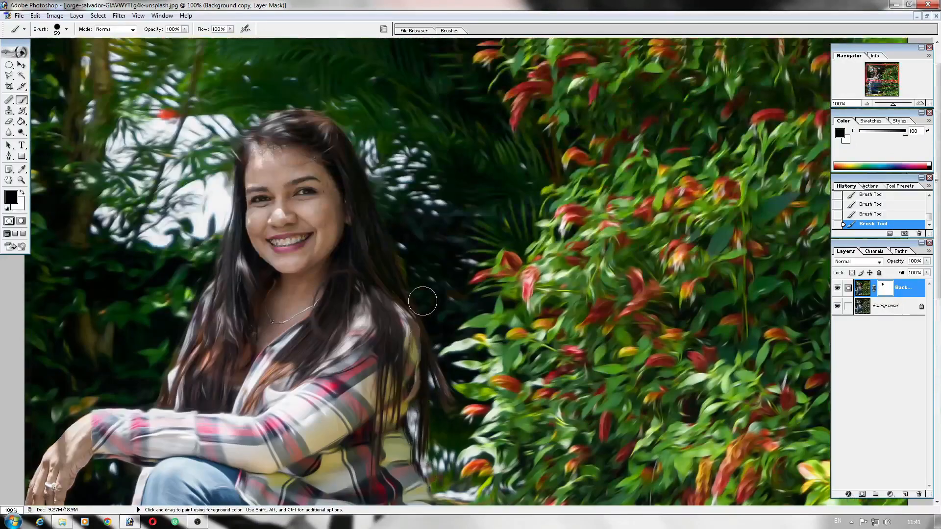
pyautogui.press('ctrl')
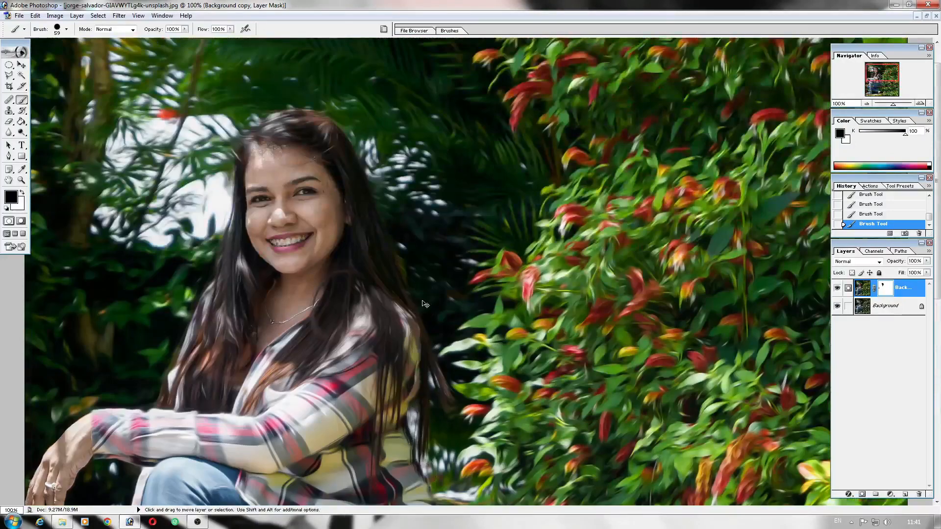
pyautogui.hotkey('ctrl', '-')
pyautogui.hotkey('ctrl', '-')
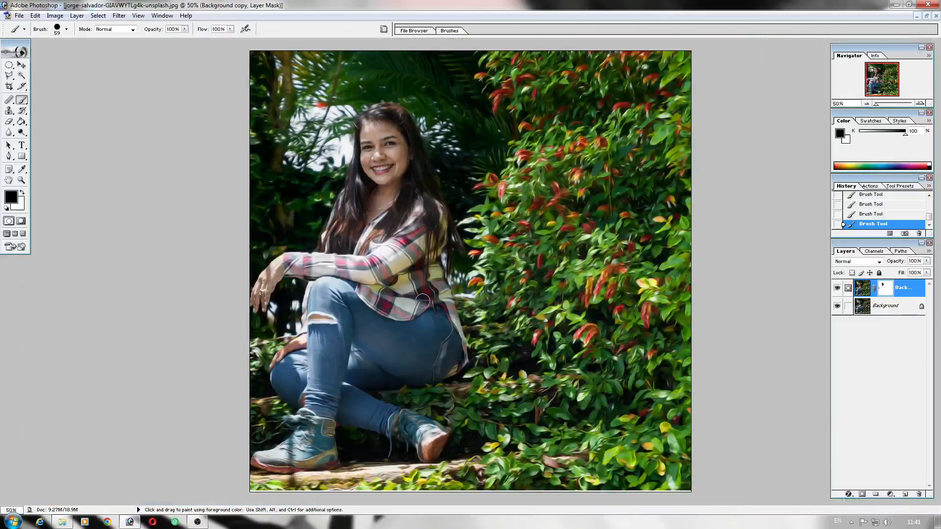
pyautogui.hotkey('ctrl', 'e')
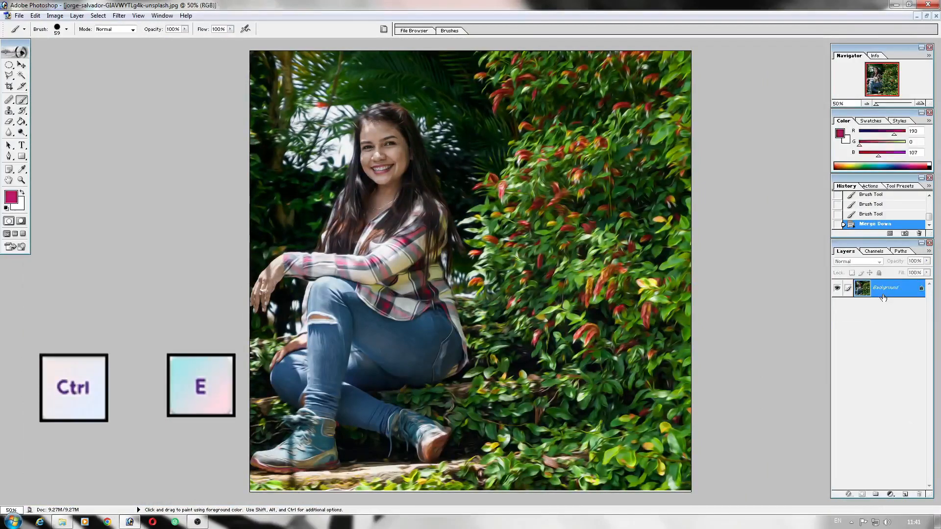
# Add a Hue/Saturation adjustment layer and set the Greens saturation to -100.
pyautogui.click(890, 495)
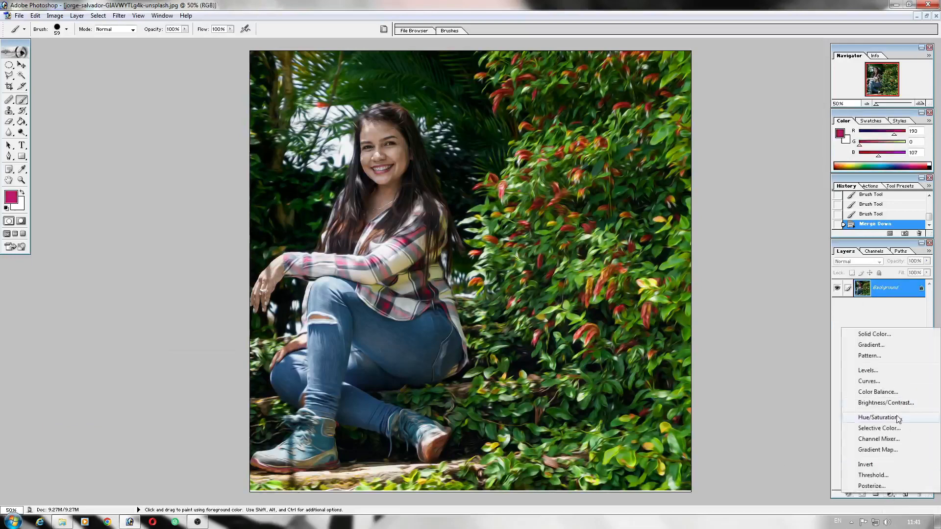
pyautogui.click(877, 417)
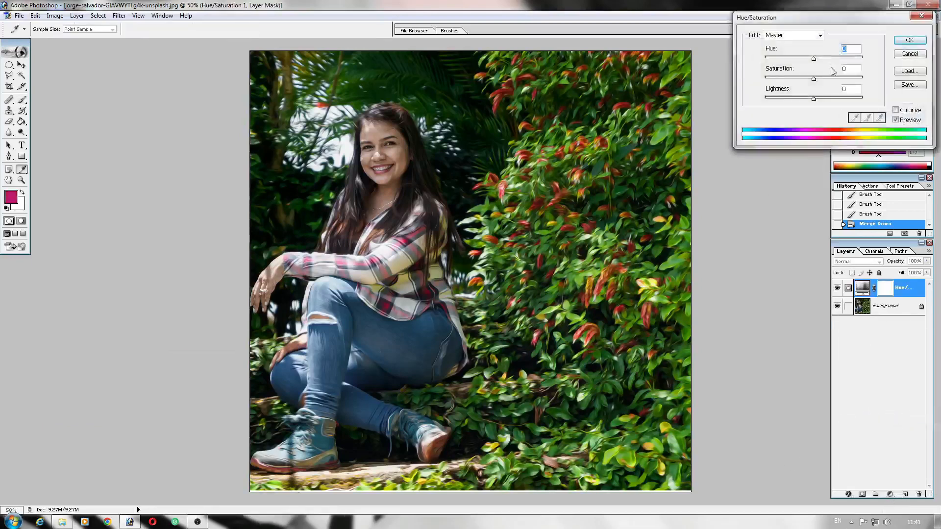
pyautogui.click(794, 36)
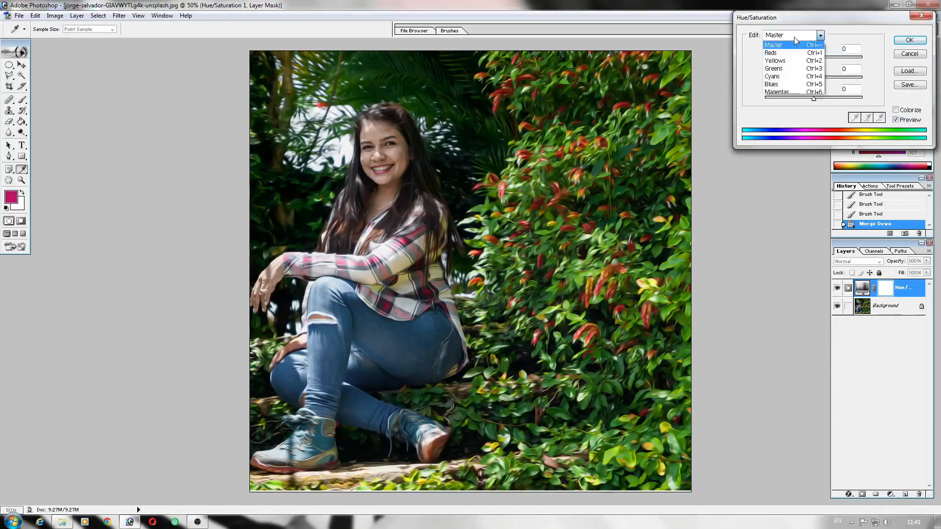
pyautogui.click(783, 69)
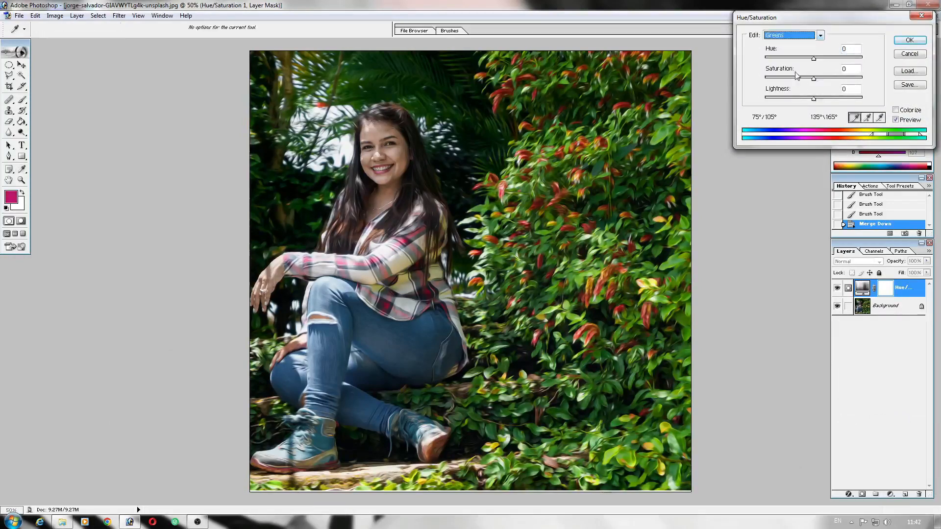
pyautogui.moveTo(814, 77); pyautogui.dragTo(833, 77)
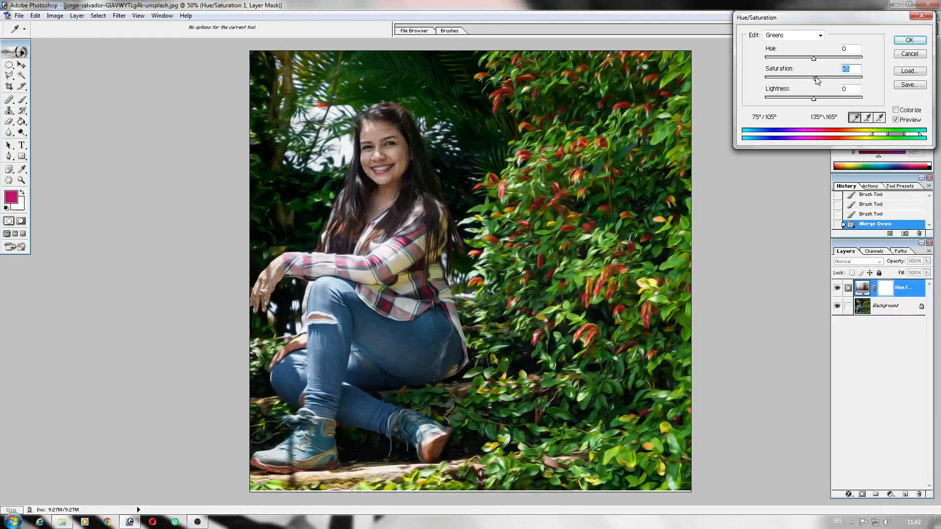
pyautogui.moveTo(816, 77); pyautogui.dragTo(766, 87)
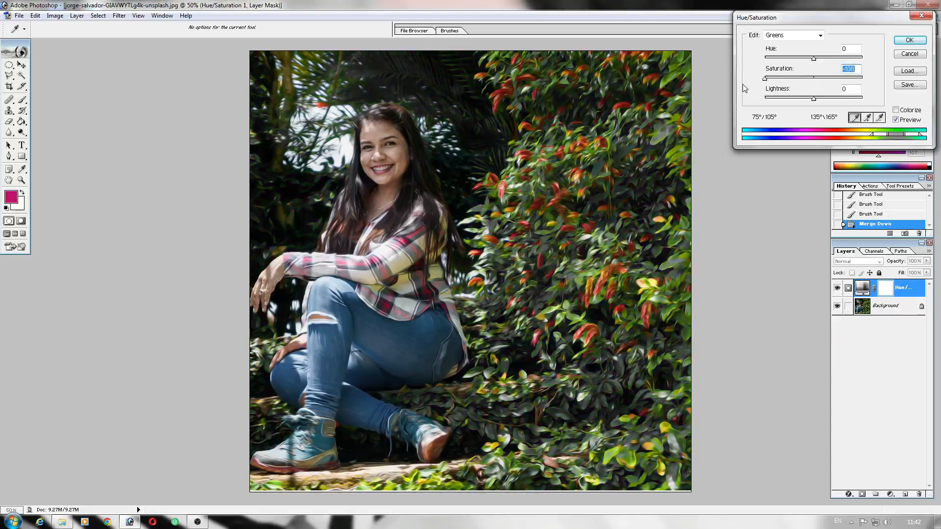
# Raise the Reds saturation to +58 in the Hue/Saturation adjustment.
pyautogui.click(801, 36)
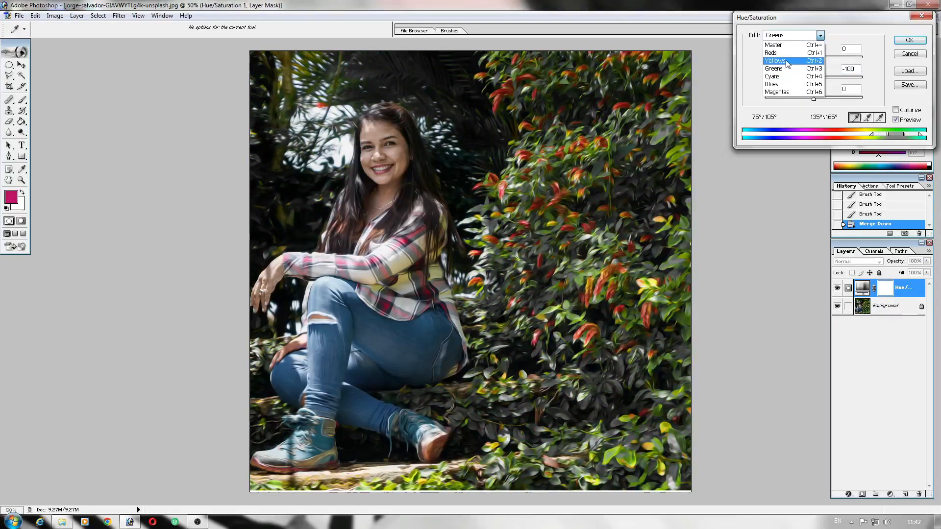
pyautogui.click(784, 53)
pyautogui.moveTo(815, 78); pyautogui.dragTo(836, 81)
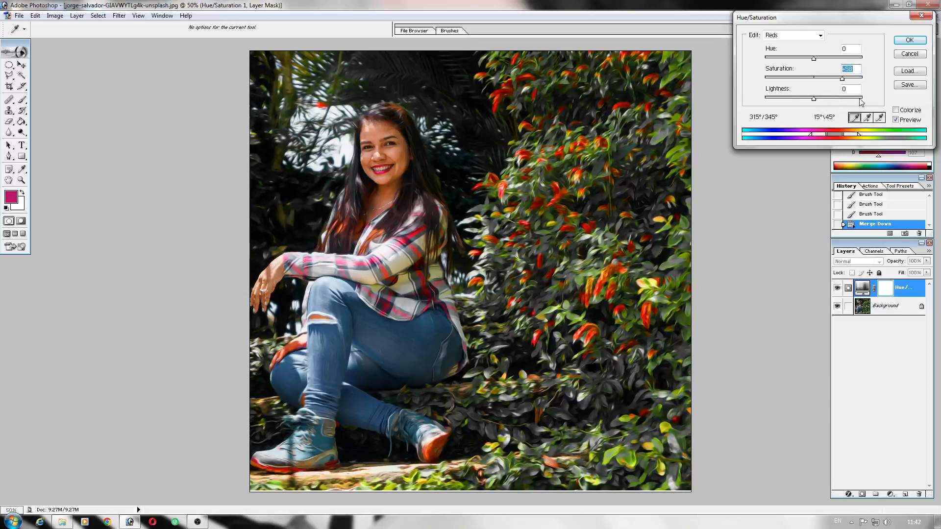
# Set the Cyans saturation to -100 in the Hue/Saturation adjustment.
pyautogui.click(792, 36)
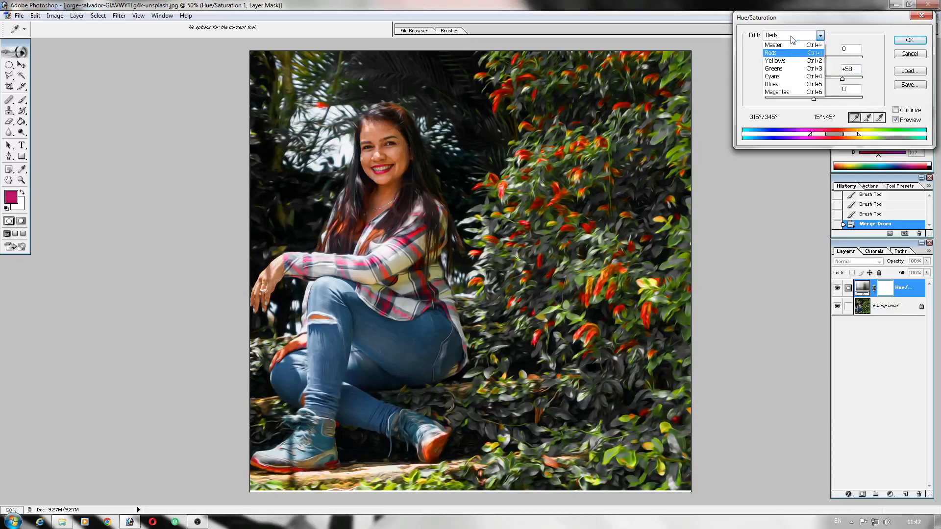
pyautogui.click(783, 77)
pyautogui.moveTo(809, 80); pyautogui.dragTo(746, 86)
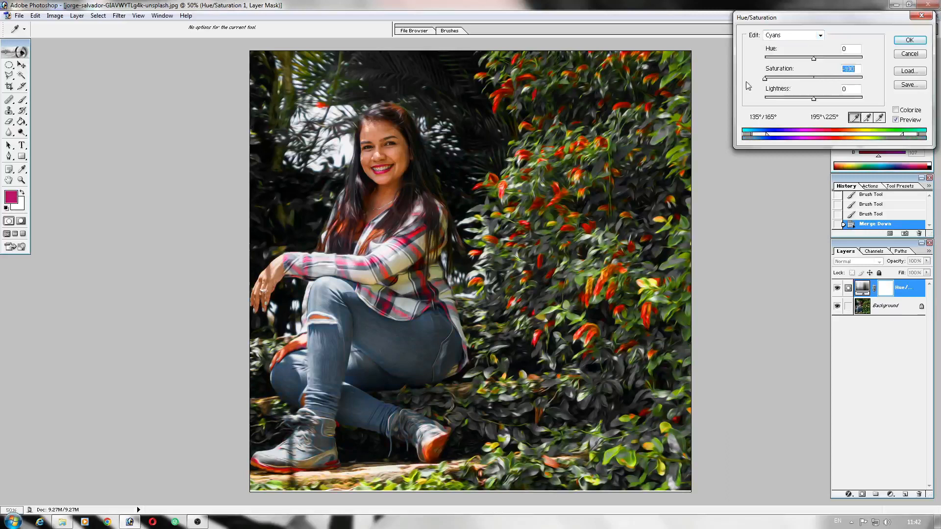
# Try a Blues saturation of -100, and return it to nearly zero.
pyautogui.click(800, 37)
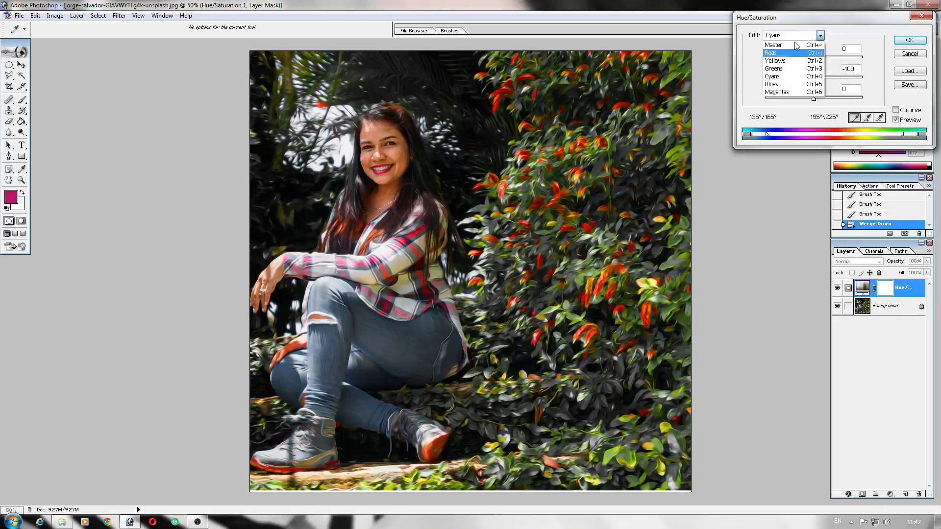
pyautogui.click(785, 85)
pyautogui.moveTo(813, 77); pyautogui.dragTo(765, 78)
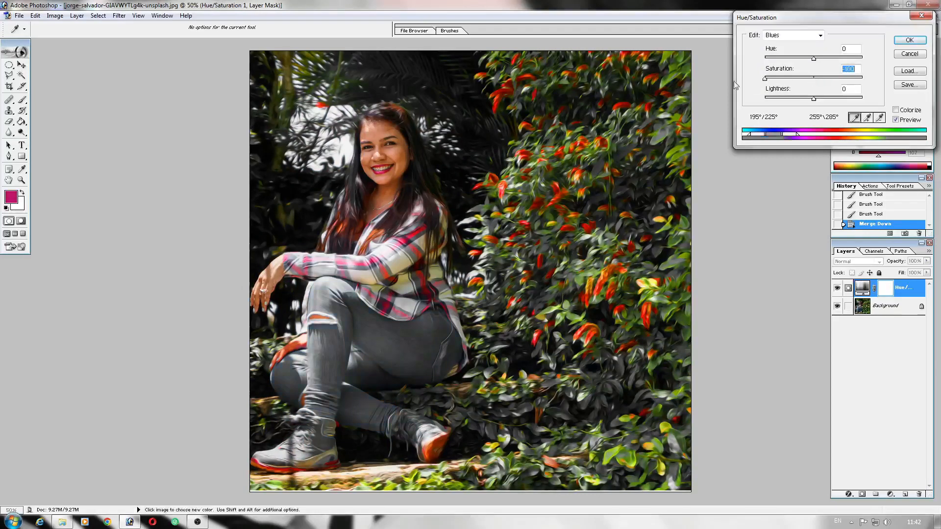
pyautogui.click(814, 77)
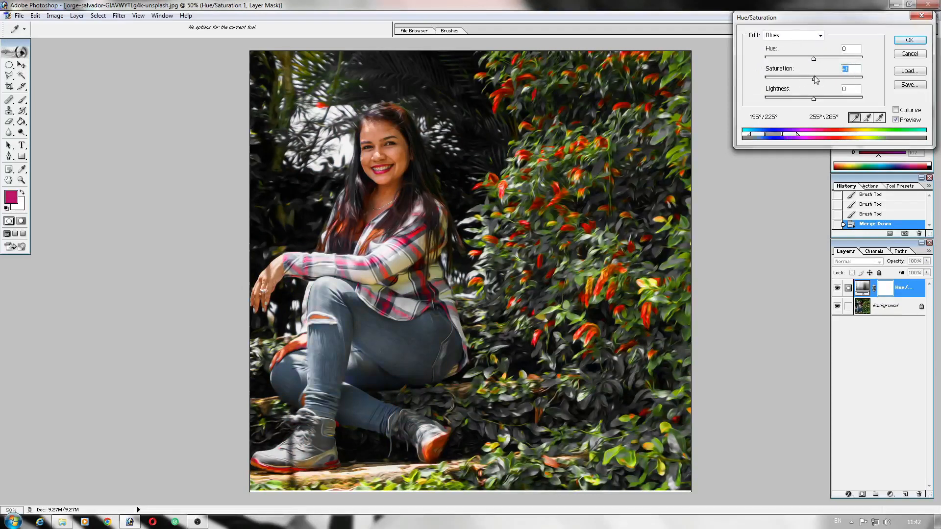
# Set the saturation of both the Magentas and the Yellows to -100.
pyautogui.click(800, 35)
pyautogui.click(790, 95)
pyautogui.moveTo(814, 78); pyautogui.dragTo(765, 78)
pyautogui.click(795, 35)
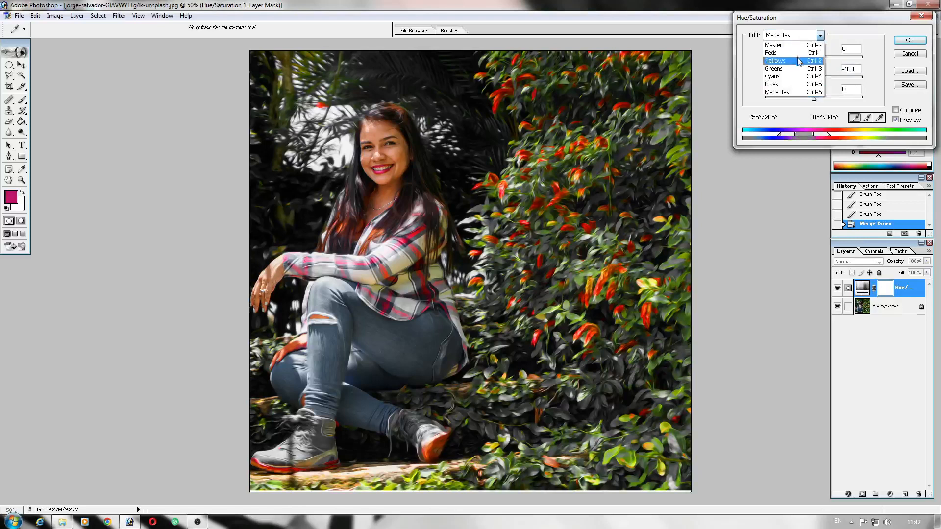
pyautogui.click(799, 61)
pyautogui.moveTo(814, 77); pyautogui.dragTo(754, 84)
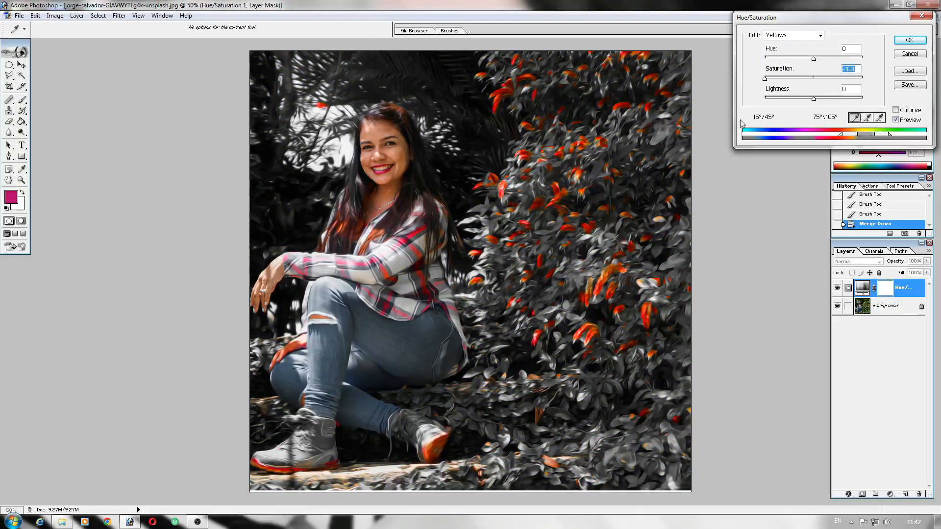
# Lower the Reds saturation to about +38, apply the adjustment, and merge the Hue/Saturation layer into the Background.
pyautogui.click(798, 36)
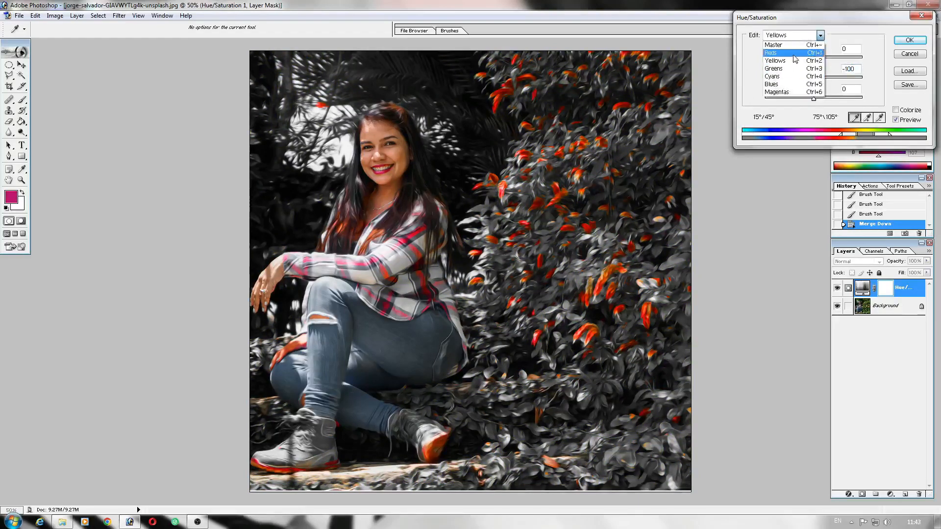
pyautogui.click(794, 52)
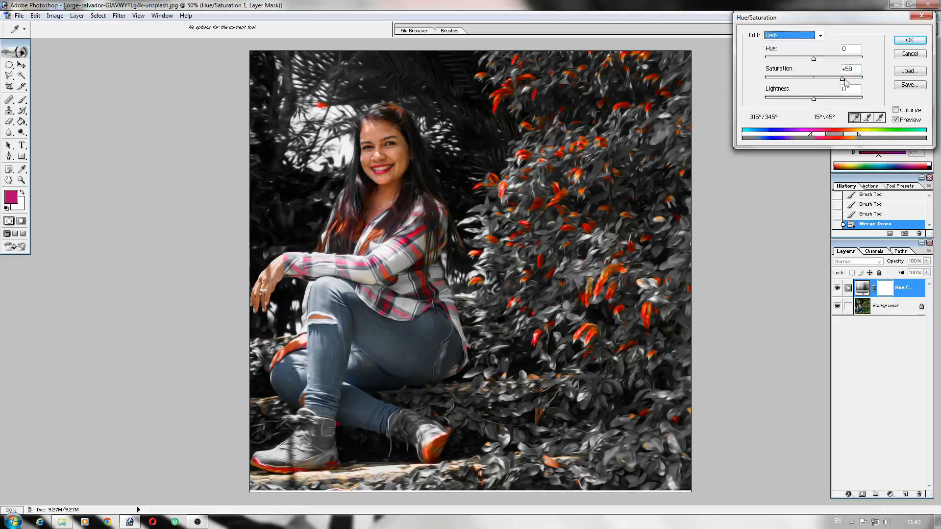
pyautogui.moveTo(849, 82); pyautogui.dragTo(847, 82)
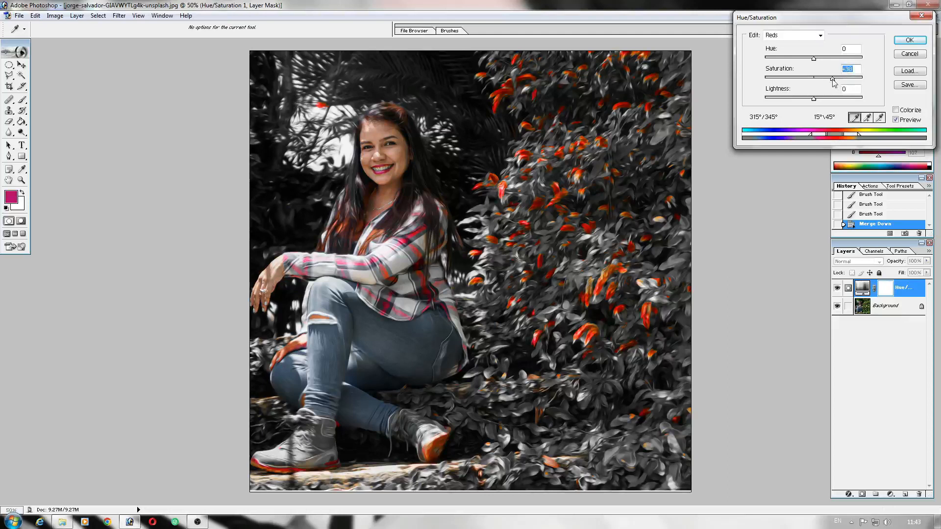
pyautogui.click(910, 40)
pyautogui.hotkey('ctrl', 'e')
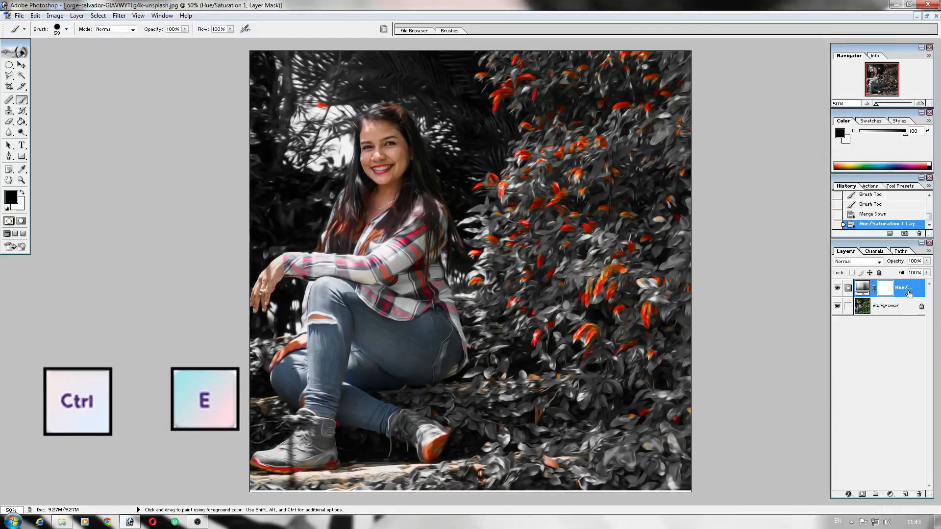
pyautogui.hotkey('ctrl', 'e')
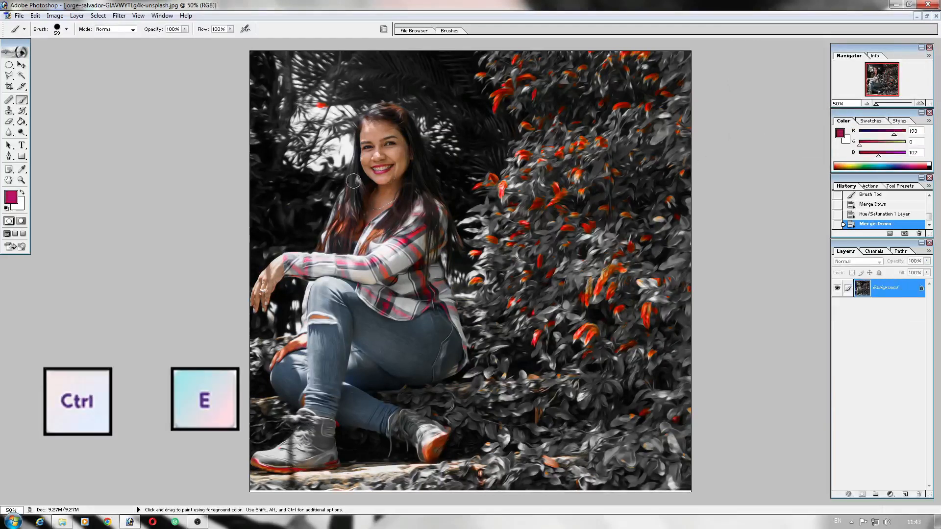
# Select the right half of the photo beside the woman, from top to bottom edge, with the Rectangular Marquee tool.
pyautogui.click(8, 65)
pyautogui.moveTo(8, 67); pyautogui.dragTo(47, 64)
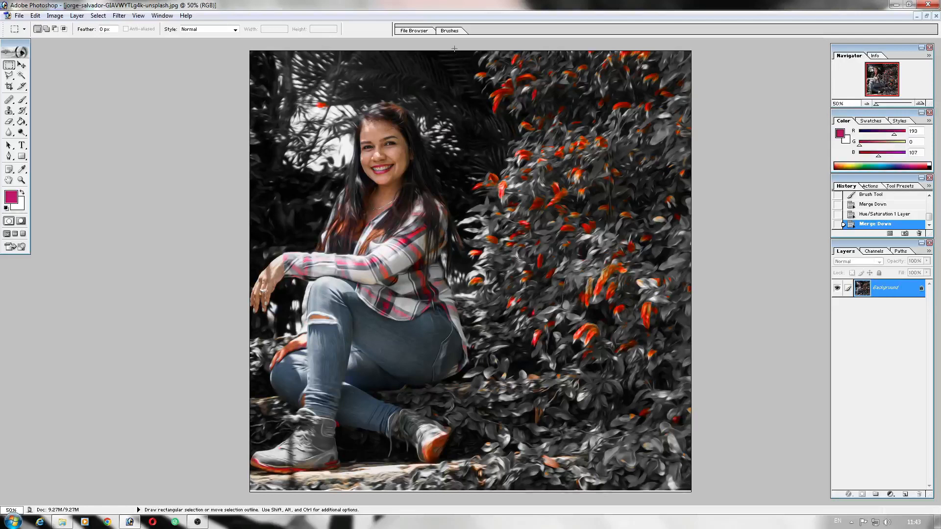
pyautogui.moveTo(458, 74); pyautogui.dragTo(515, 163)
pyautogui.click(470, 54)
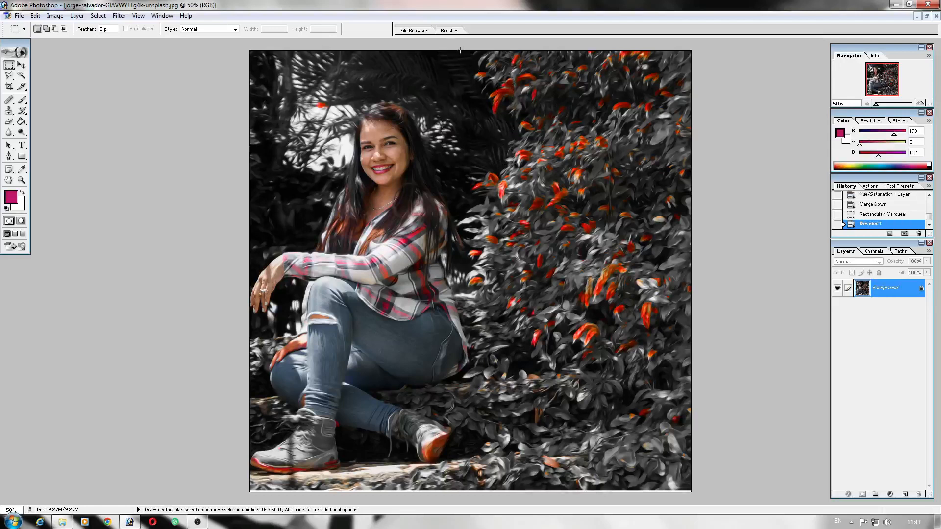
pyautogui.moveTo(460, 50); pyautogui.dragTo(723, 492)
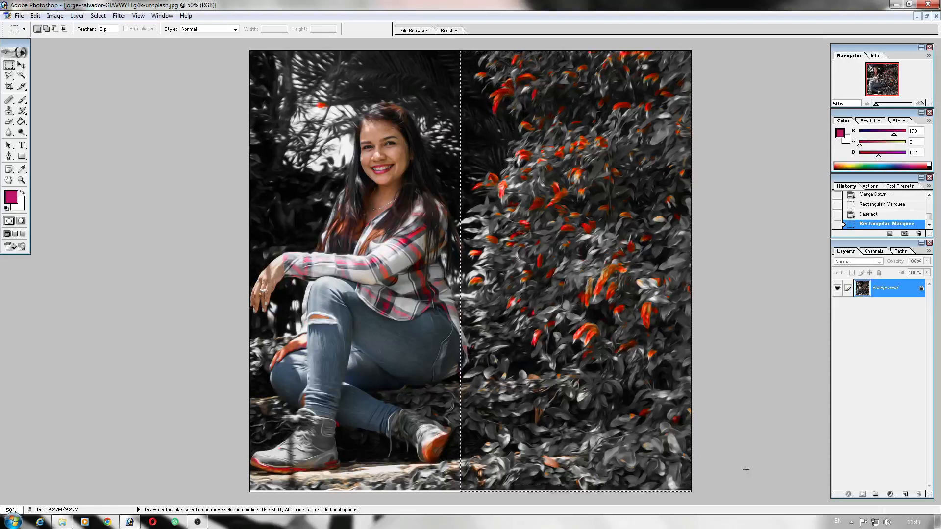
# Raise the overall saturation of the selected foliage with a Hue/Saturation adjustment layer, and merge it into the Background.
pyautogui.click(892, 495)
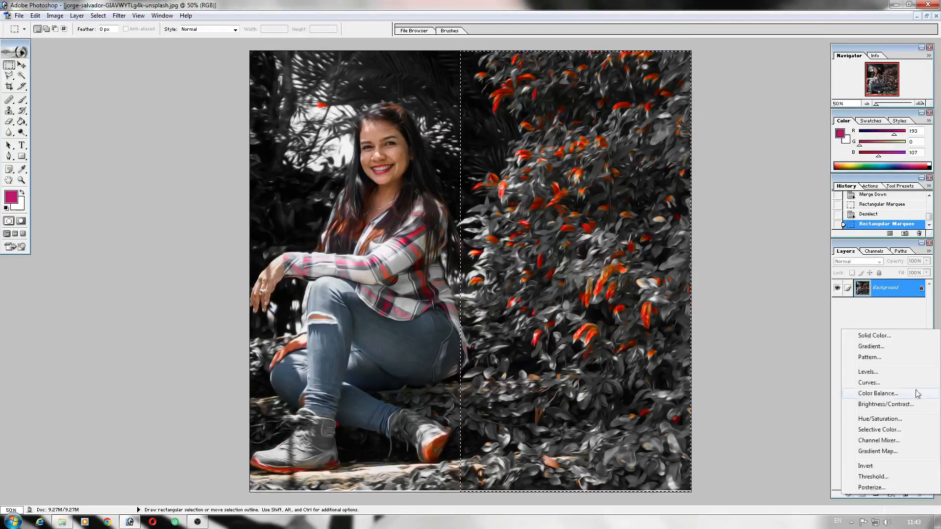
pyautogui.click(891, 421)
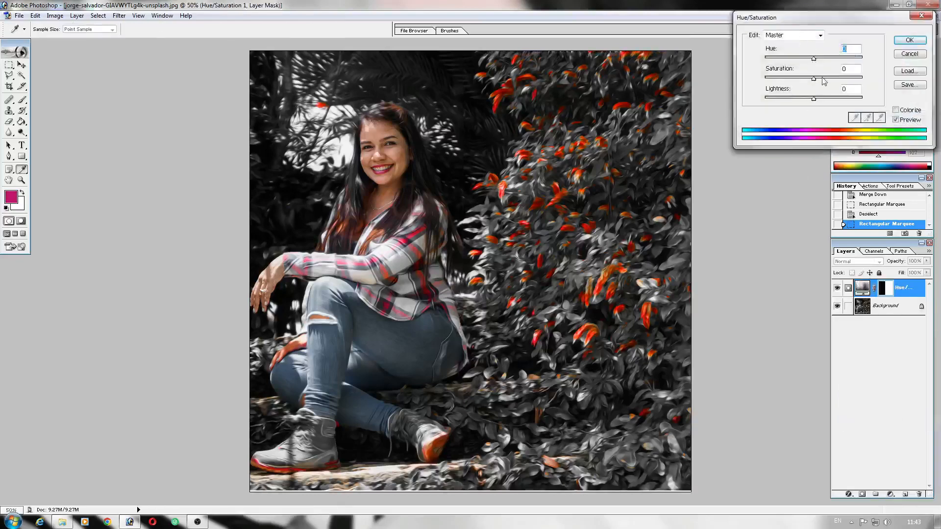
pyautogui.moveTo(821, 80); pyautogui.dragTo(843, 83)
pyautogui.click(910, 41)
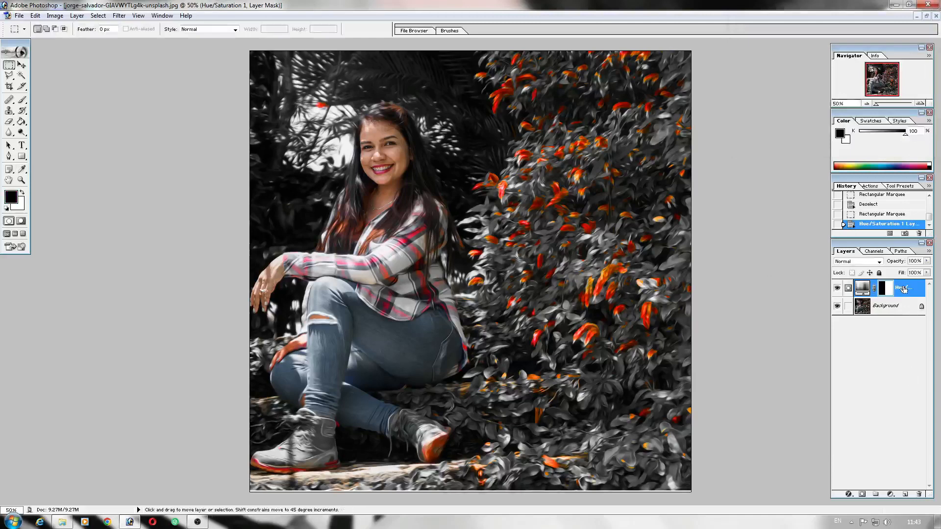
pyautogui.hotkey('ctrl', 'e')
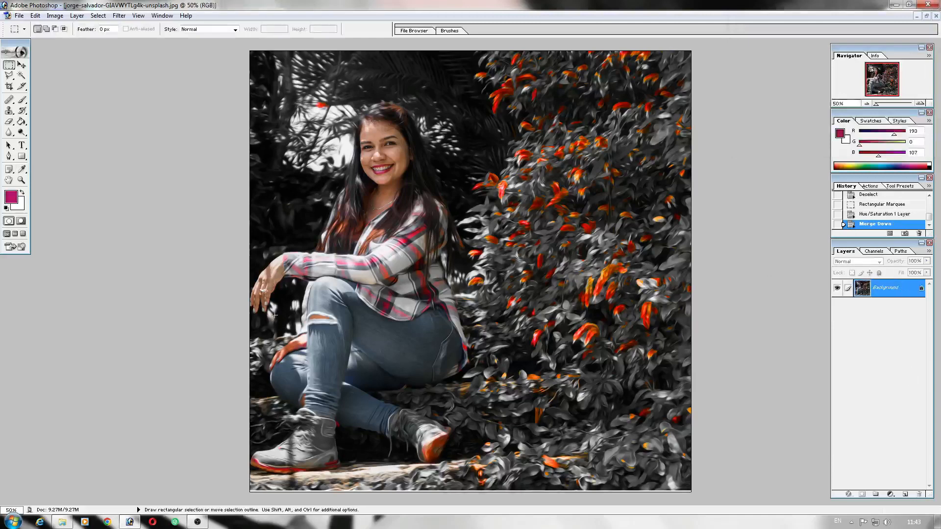
# Select a small circular area on the woman's forehead with the Elliptical Marquee tool.
pyautogui.scroll(-5, 273, 293)
pyautogui.scroll(5, 277, 290)
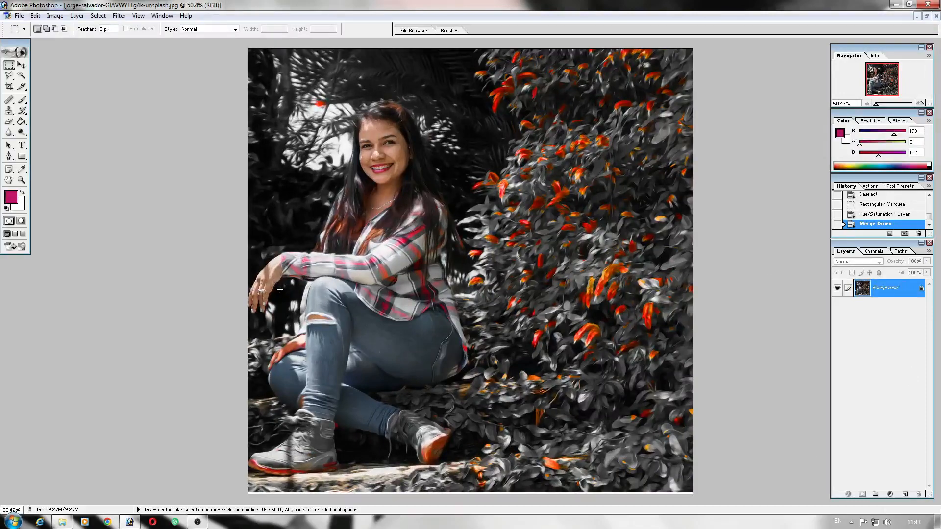
pyautogui.hotkey('ctrl', '=')
pyautogui.hotkey('ctrl', '=')
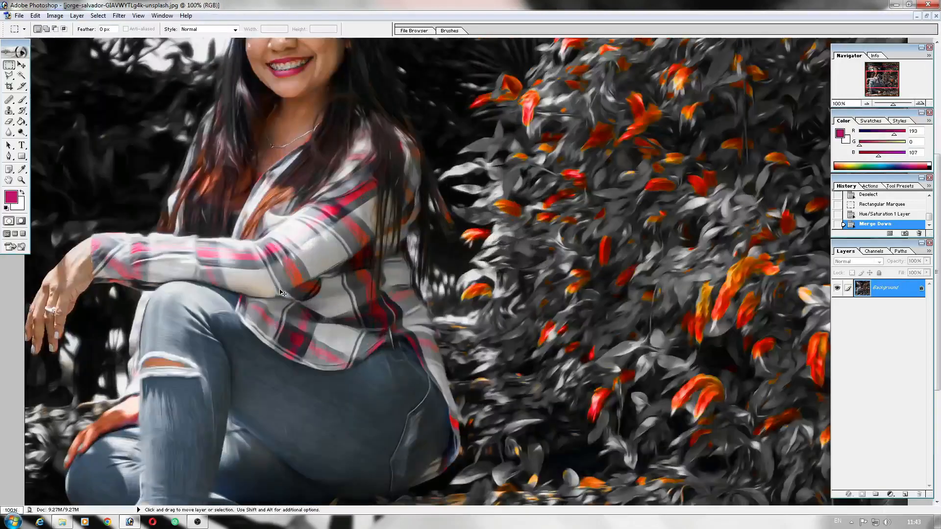
pyautogui.hotkey('ctrl', '=')
pyautogui.scroll(10, 471, 267)
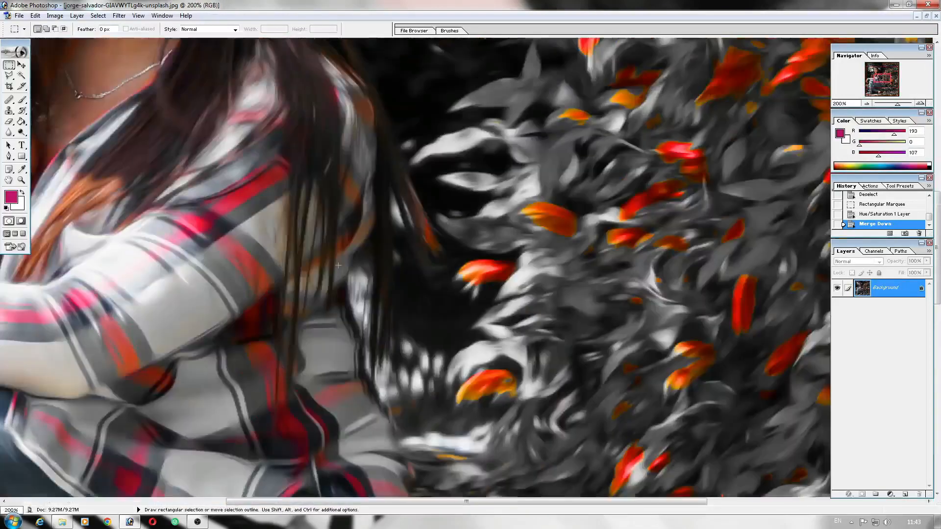
pyautogui.hscroll(-6, 338, 265)
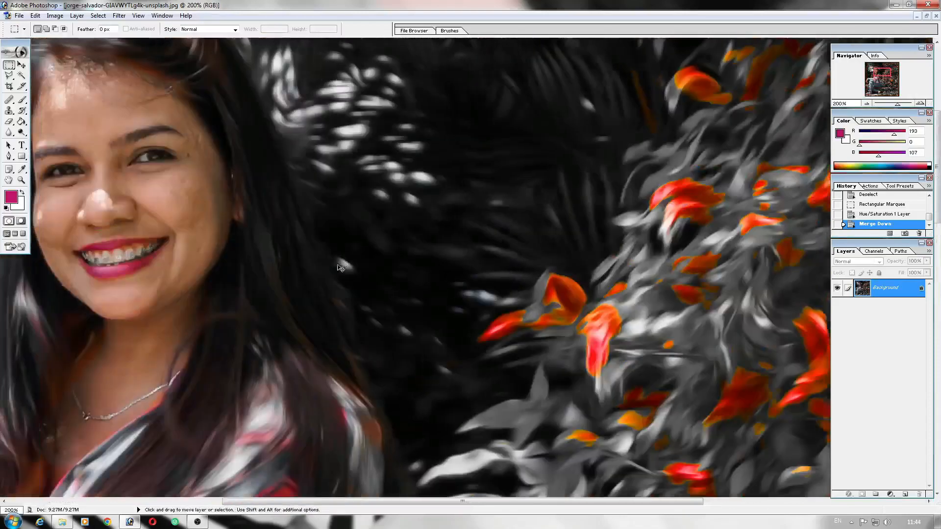
pyautogui.scroll(3, 338, 265)
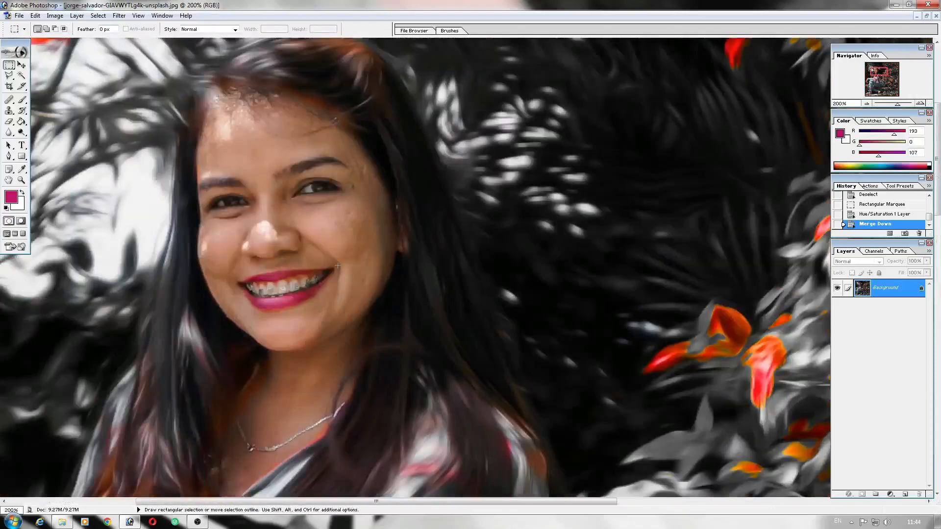
pyautogui.scroll(1, 337, 265)
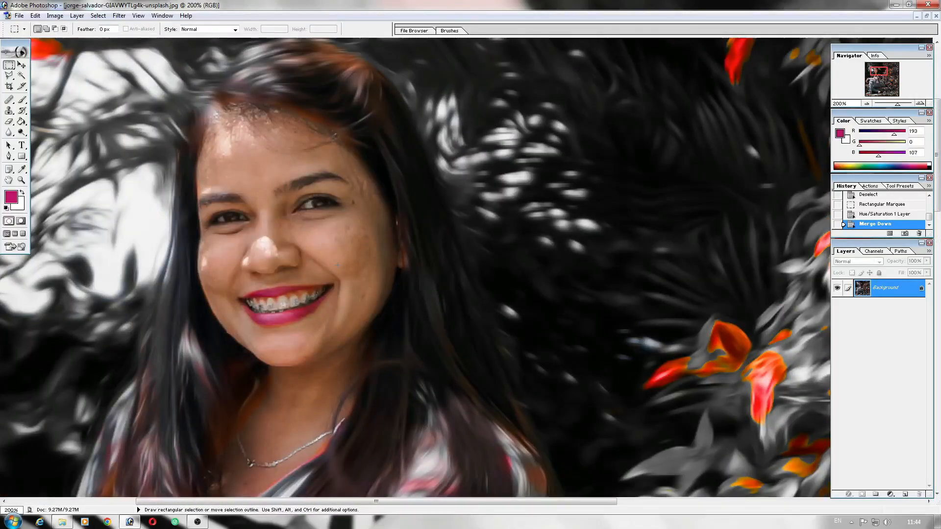
pyautogui.click(9, 65)
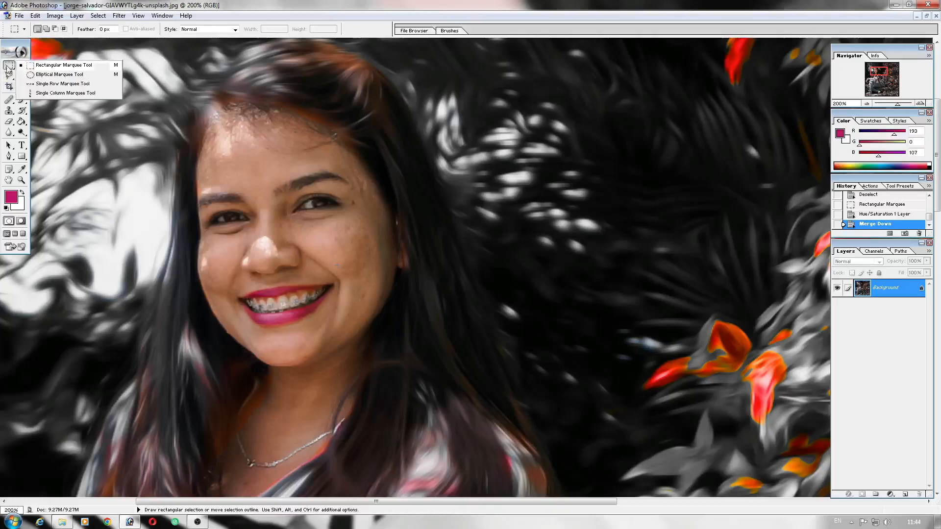
pyautogui.click(43, 74)
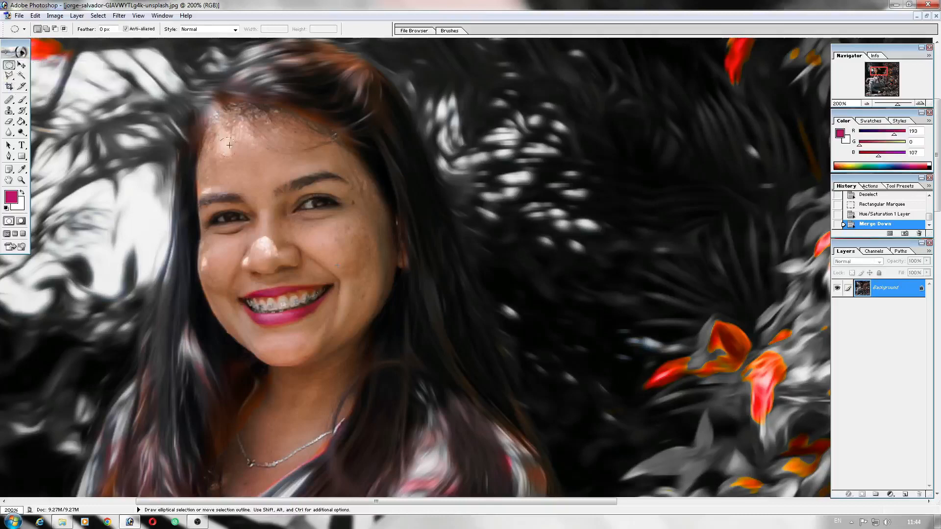
pyautogui.moveTo(267, 183); pyautogui.dragTo(268, 183)
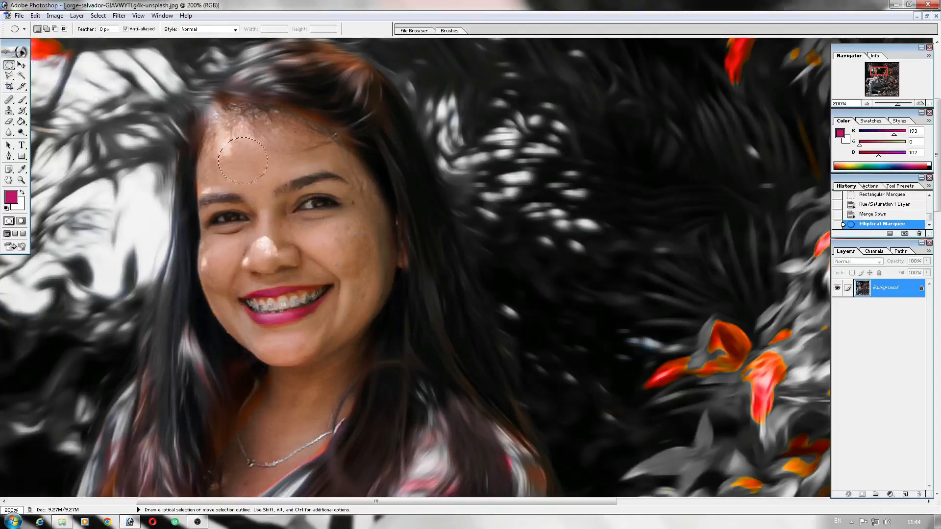
# Add a Selective Color adjustment layer that lowers the Black amount of the Yellows to about -45% with the Relative method.
pyautogui.click(890, 494)
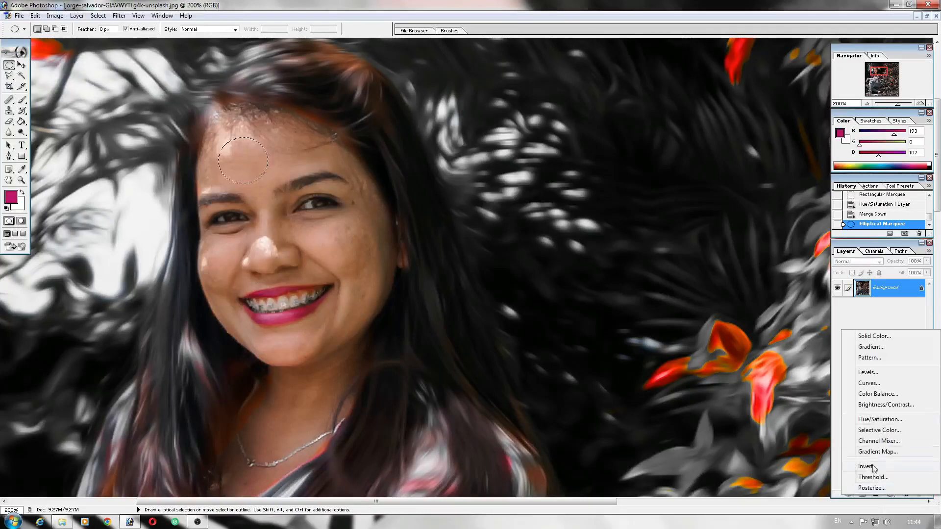
pyautogui.click(880, 431)
pyautogui.moveTo(798, 123); pyautogui.dragTo(777, 125)
pyautogui.click(800, 35)
pyautogui.click(790, 52)
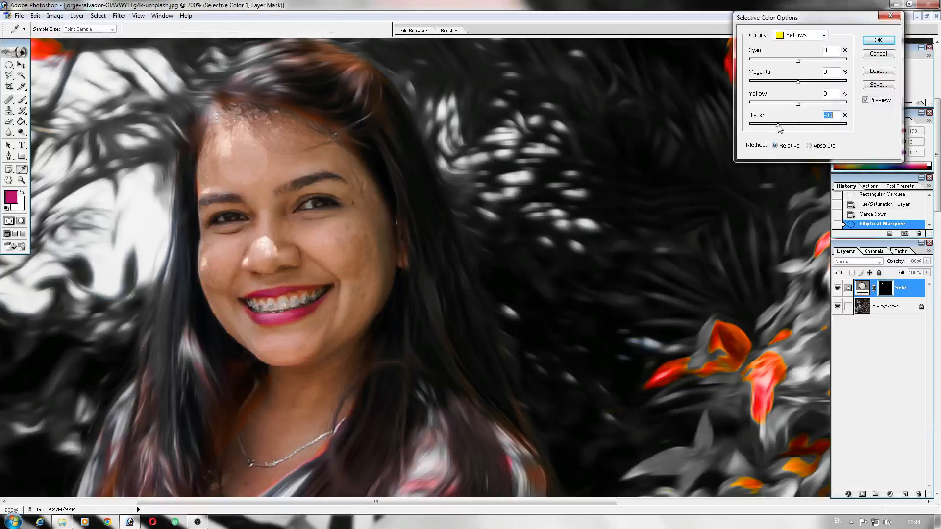
pyautogui.click(878, 40)
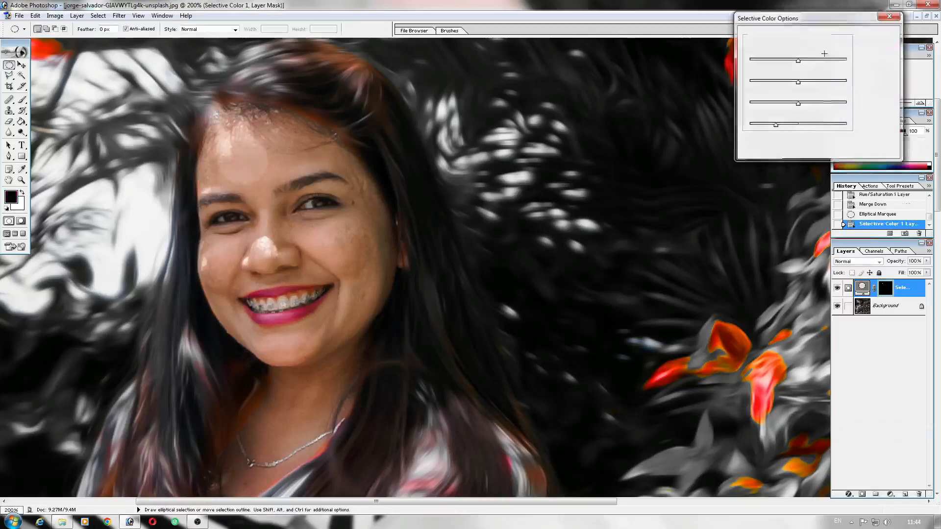
# Paint the Selective Color mask white over the woman's face and neck with a 59 px brush to lighten the skin.
pyautogui.click(21, 100)
pyautogui.press('x')
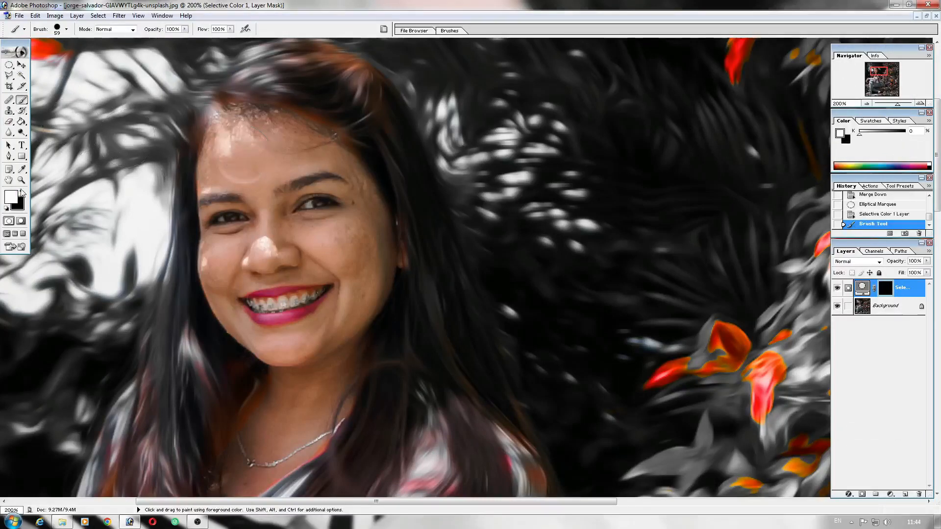
pyautogui.moveTo(247, 157)
pyautogui.mouseDown()
pyautogui.moveTo(249, 136)
pyautogui.moveTo(321, 171)
pyautogui.moveTo(276, 138)
pyautogui.moveTo(319, 159)
pyautogui.moveTo(300, 134)
pyautogui.moveTo(326, 167)
pyautogui.moveTo(319, 144)
pyautogui.moveTo(374, 247)
pyautogui.moveTo(362, 302)
pyautogui.moveTo(338, 333)
pyautogui.moveTo(298, 353)
pyautogui.moveTo(245, 348)
pyautogui.mouseUp()
pyautogui.moveTo(216, 156)
pyautogui.mouseDown()
pyautogui.moveTo(231, 154)
pyautogui.moveTo(226, 220)
pyautogui.moveTo(289, 216)
pyautogui.moveTo(318, 247)
pyautogui.moveTo(326, 240)
pyautogui.moveTo(235, 267)
pyautogui.moveTo(223, 264)
pyautogui.moveTo(224, 244)
pyautogui.mouseUp()
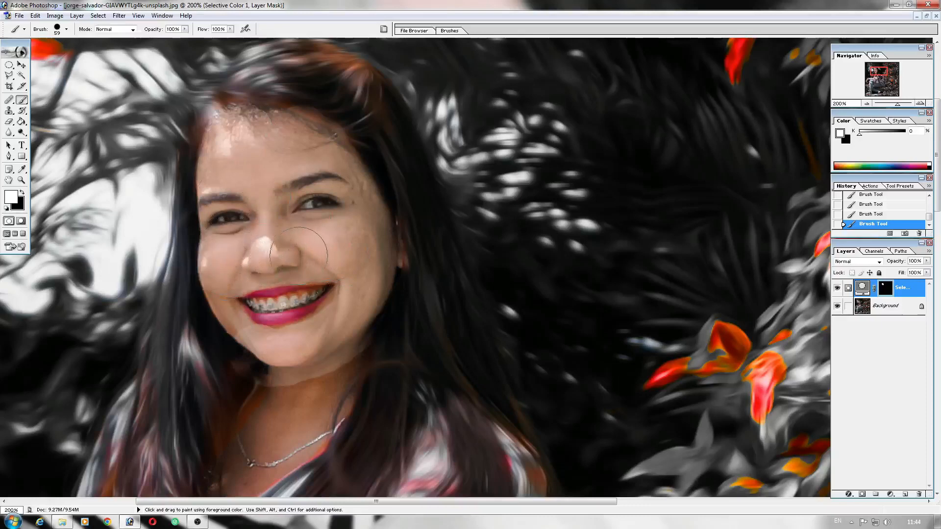
pyautogui.moveTo(354, 308)
pyautogui.mouseDown()
pyautogui.moveTo(306, 349)
pyautogui.moveTo(261, 357)
pyautogui.moveTo(228, 354)
pyautogui.moveTo(207, 308)
pyautogui.moveTo(220, 334)
pyautogui.moveTo(263, 359)
pyautogui.mouseUp()
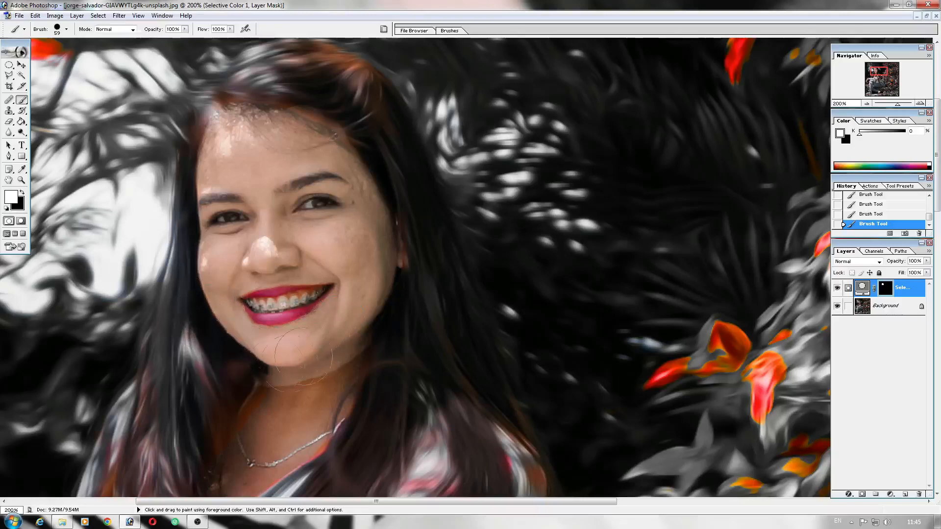
pyautogui.scroll(-5, 368, 304)
pyautogui.moveTo(279, 261)
pyautogui.mouseDown()
pyautogui.moveTo(232, 344)
pyautogui.moveTo(233, 358)
pyautogui.moveTo(278, 307)
pyautogui.moveTo(276, 327)
pyautogui.moveTo(358, 225)
pyautogui.mouseUp()
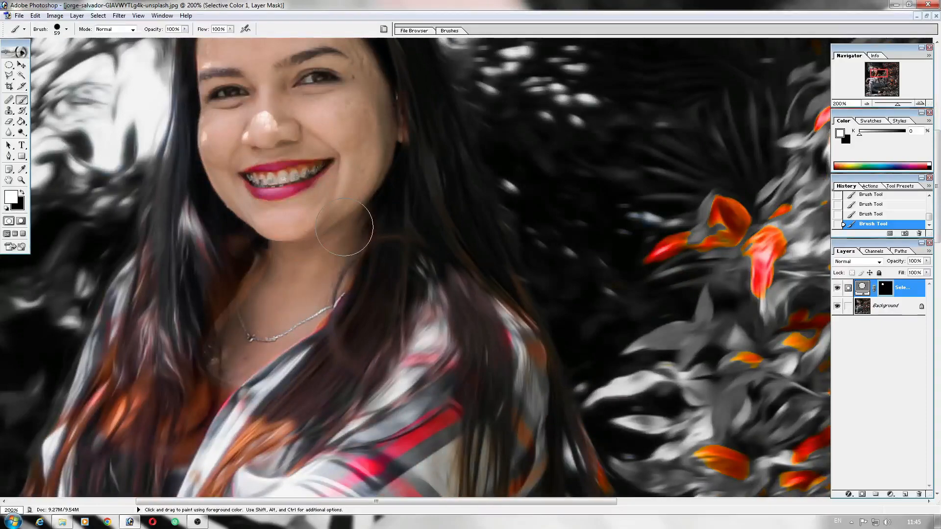
# Check the whole photo at 50% and merge the Selective Color layer into the Background.
pyautogui.scroll(-6, 336, 315)
pyautogui.hotkey('ctrl', '0')
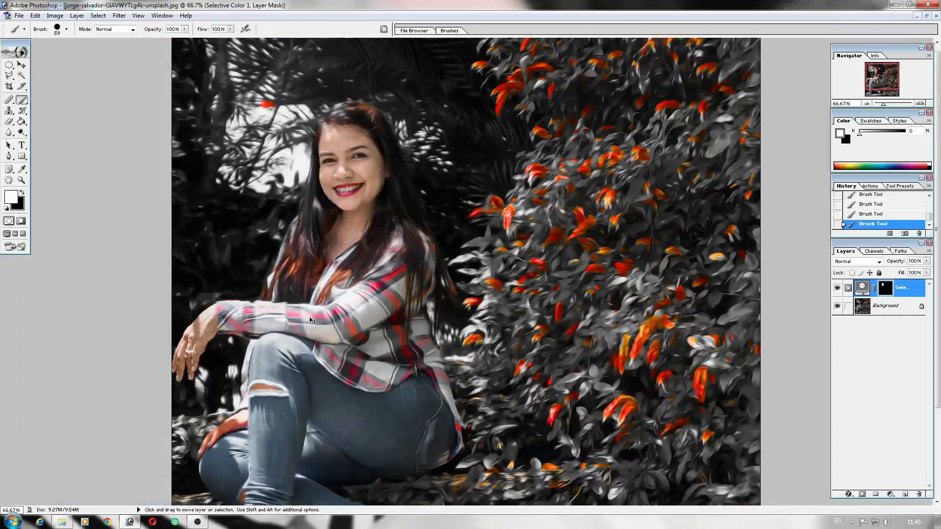
pyautogui.hotkey('ctrl', '-')
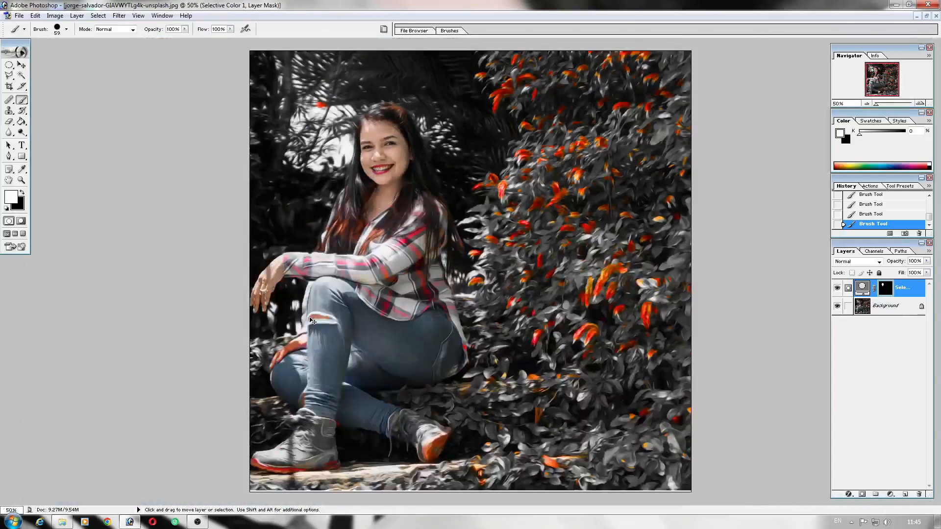
pyautogui.hotkey('ctrl', '+')
pyautogui.hotkey('ctrl', '-')
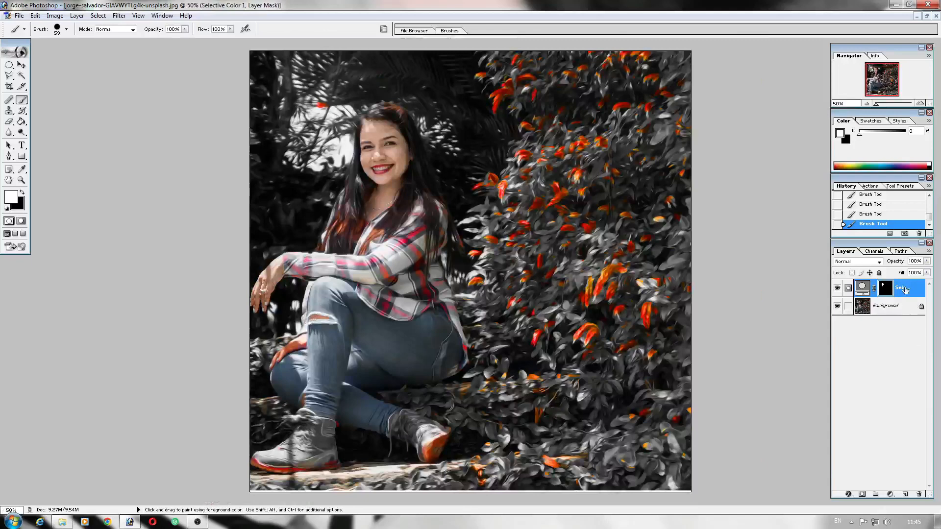
pyautogui.hotkey('ctrl', 'e')
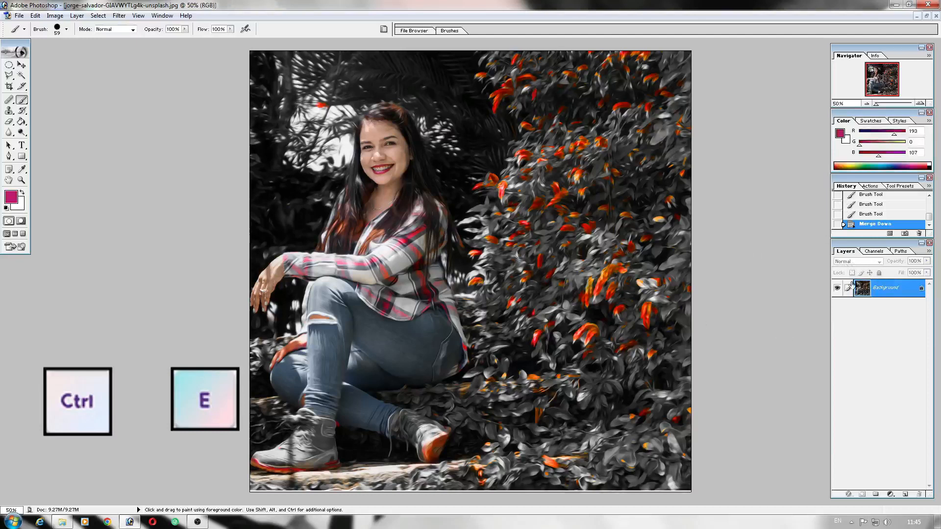
# Brighten the midtones with a Curves adjustment layer, setting an RGB point at input 121, output 134, and merge it into the Background.
pyautogui.click(890, 494)
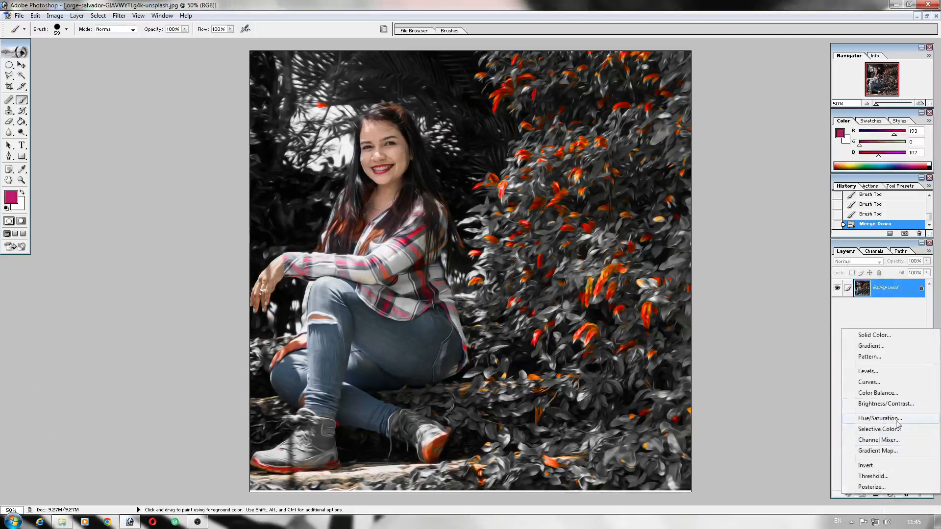
pyautogui.click(877, 385)
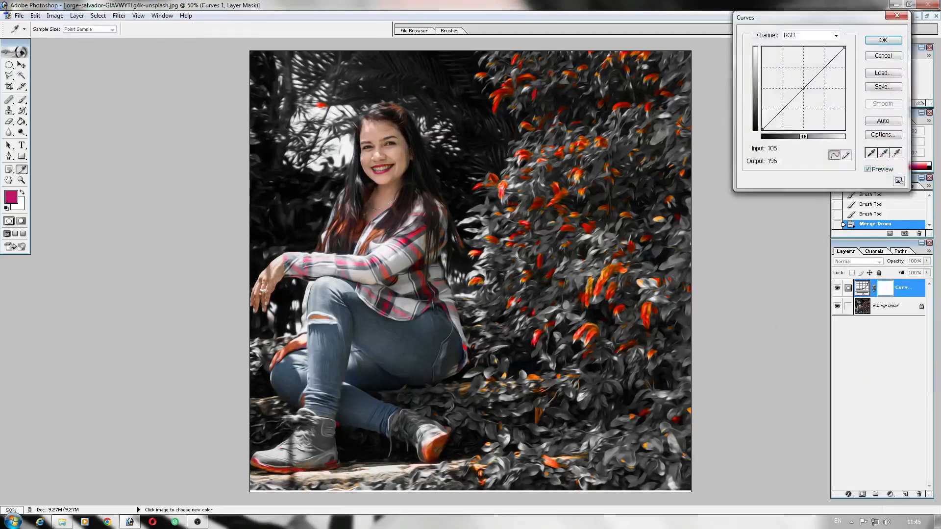
pyautogui.click(800, 87)
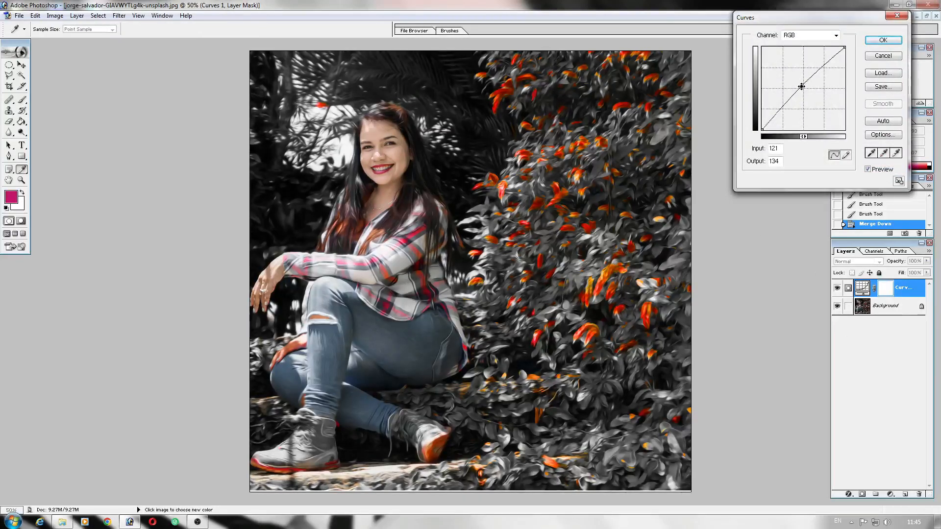
pyautogui.click(883, 40)
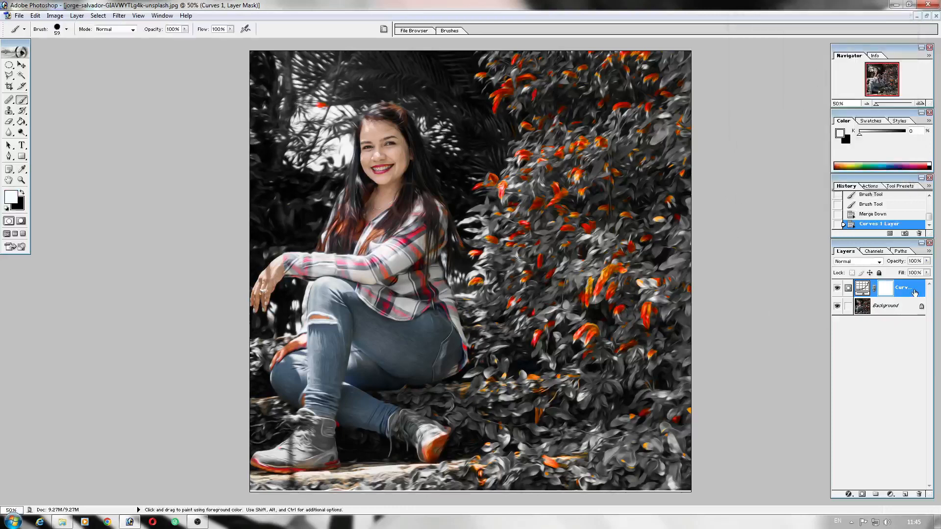
pyautogui.hotkey('ctrl', 'e')
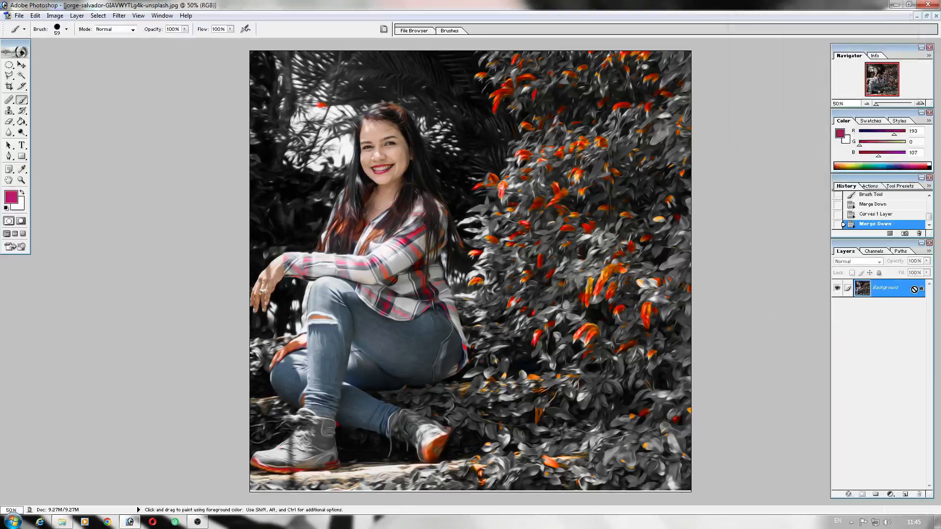